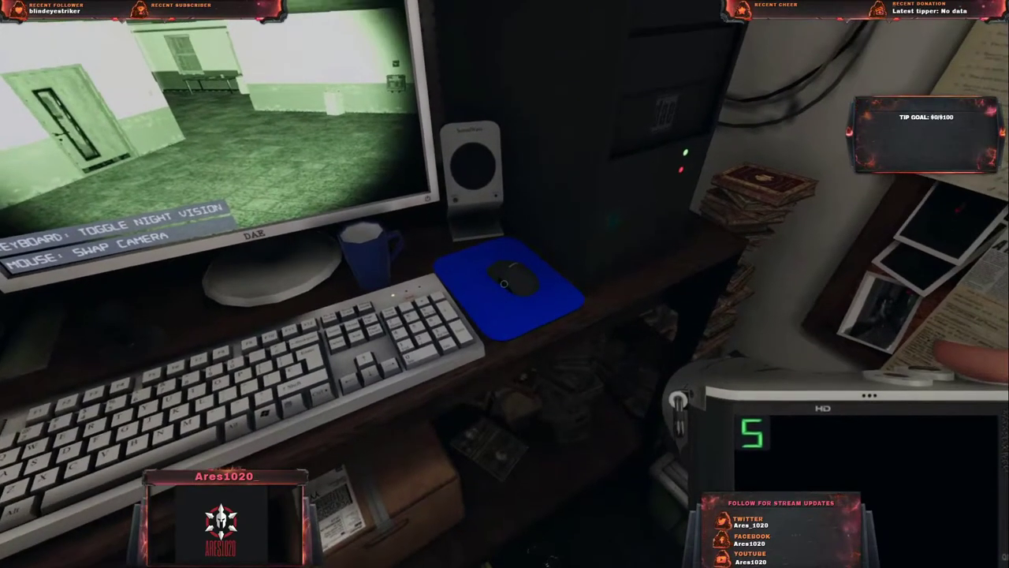
- Cycle the truck monitor through cameras 13–18, wrapping around to the first feeds
left_click(505, 284)
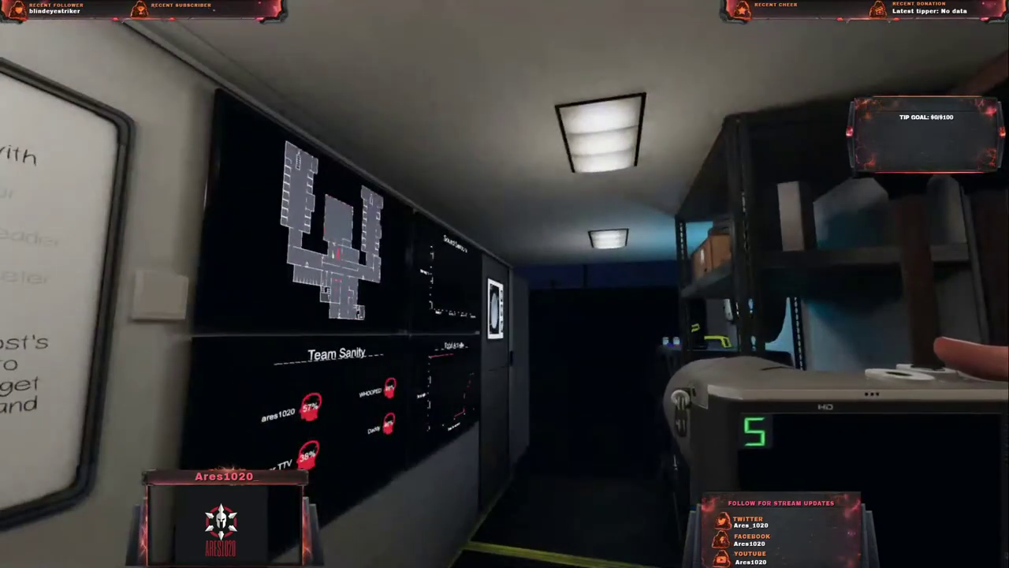
key("w")
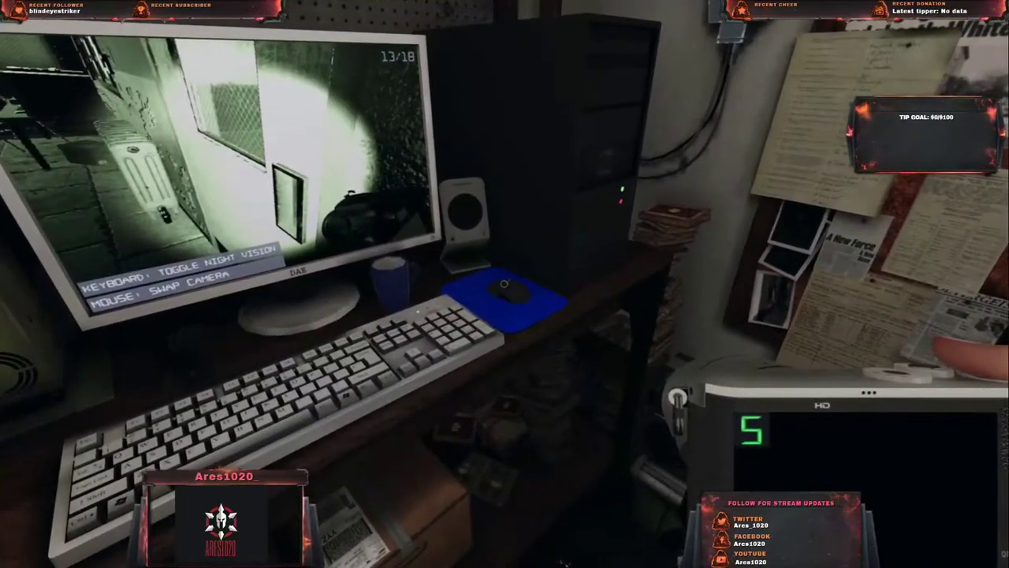
left_click(503, 284)
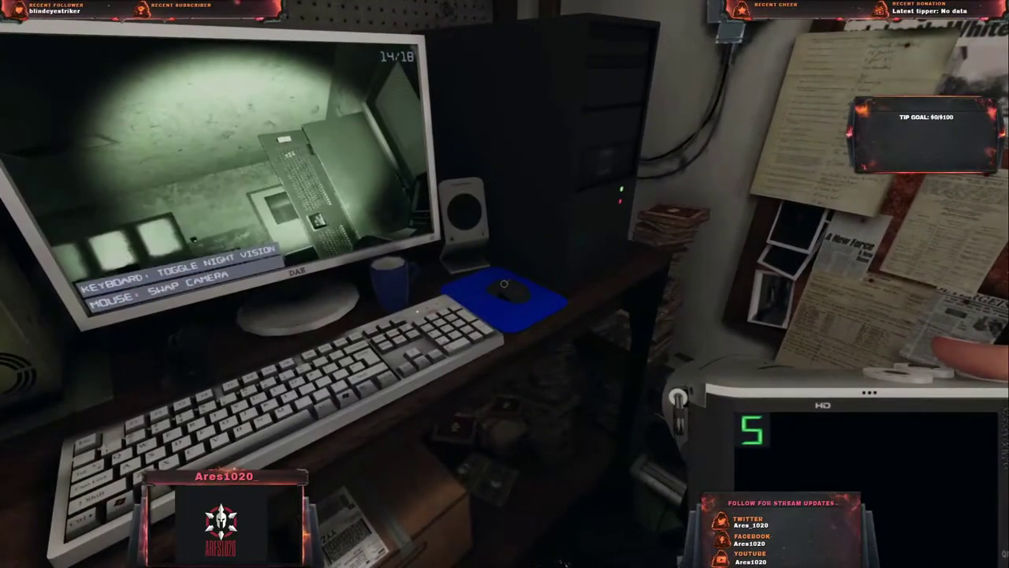
left_click(503, 284)
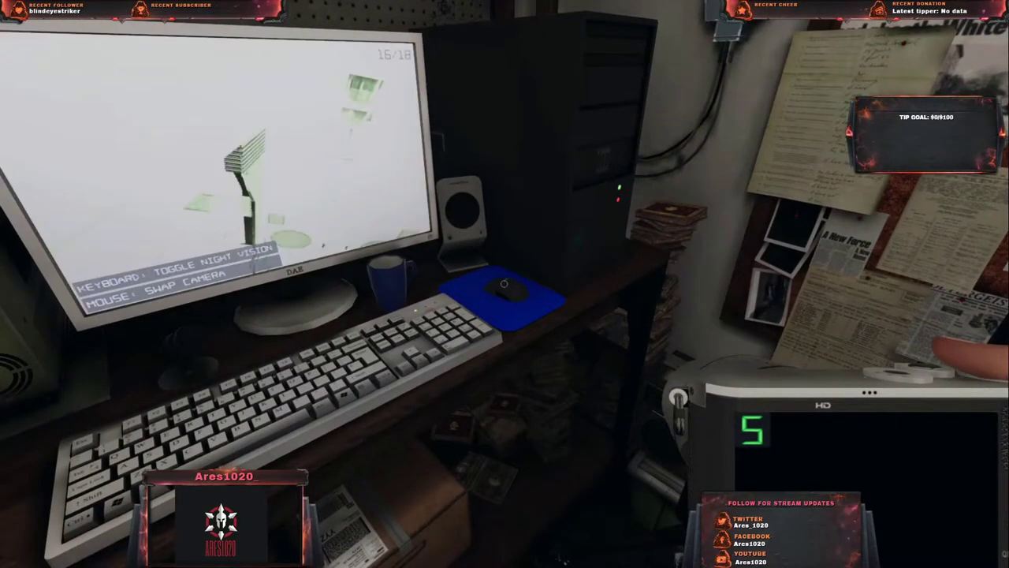
left_click(503, 284)
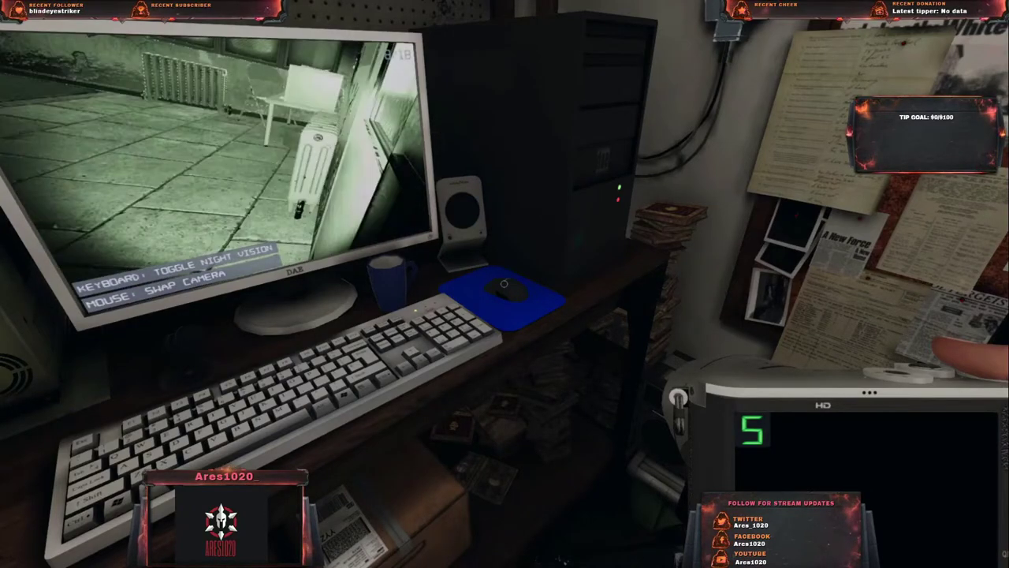
left_click(503, 284)
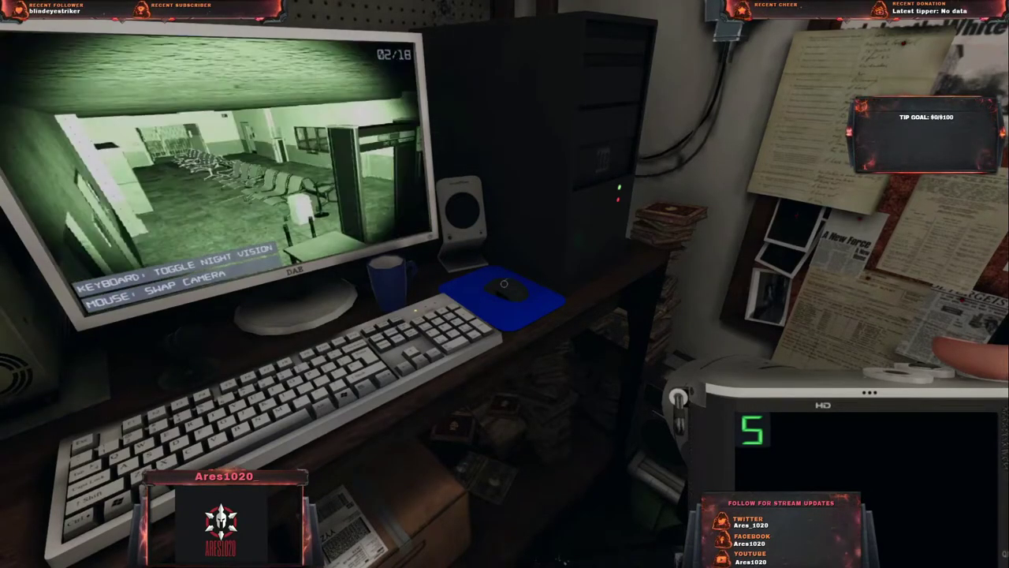
- Keep cycling feeds past the cell-block corridor camera back to camera 13's room
left_click(503, 283)
left_click(503, 284)
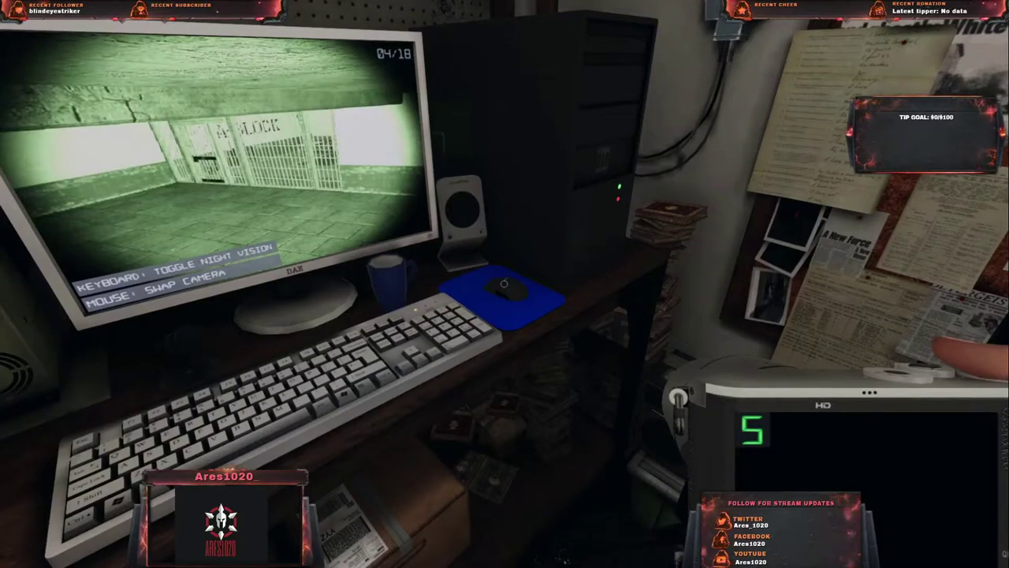
left_click(503, 284)
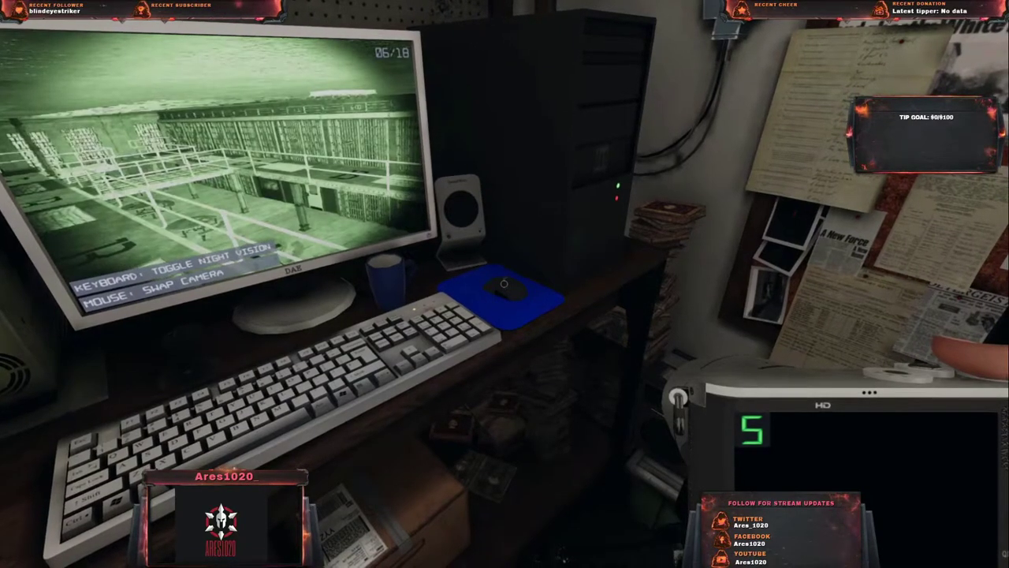
left_click(503, 284)
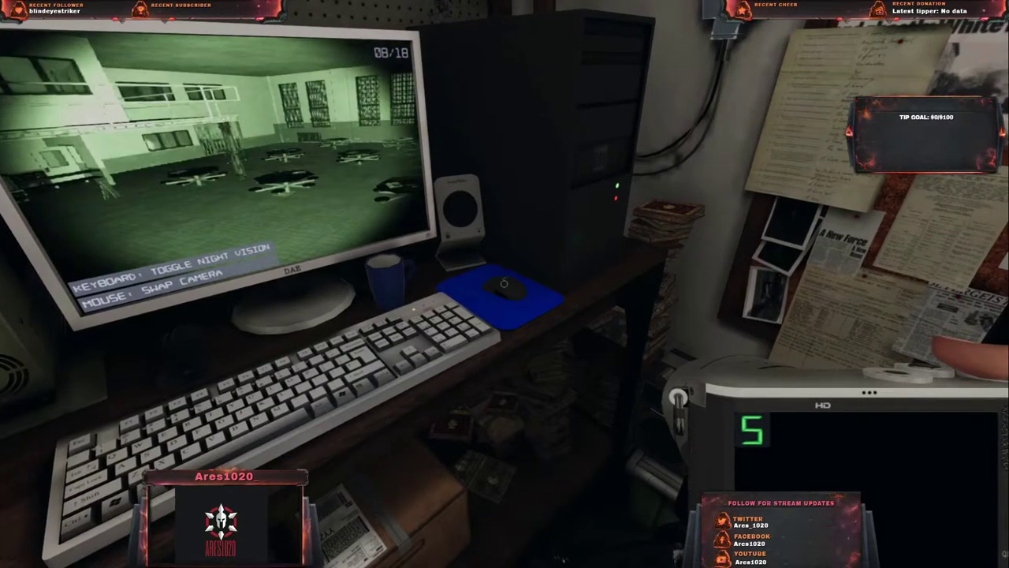
left_click(503, 284)
left_click(503, 284)
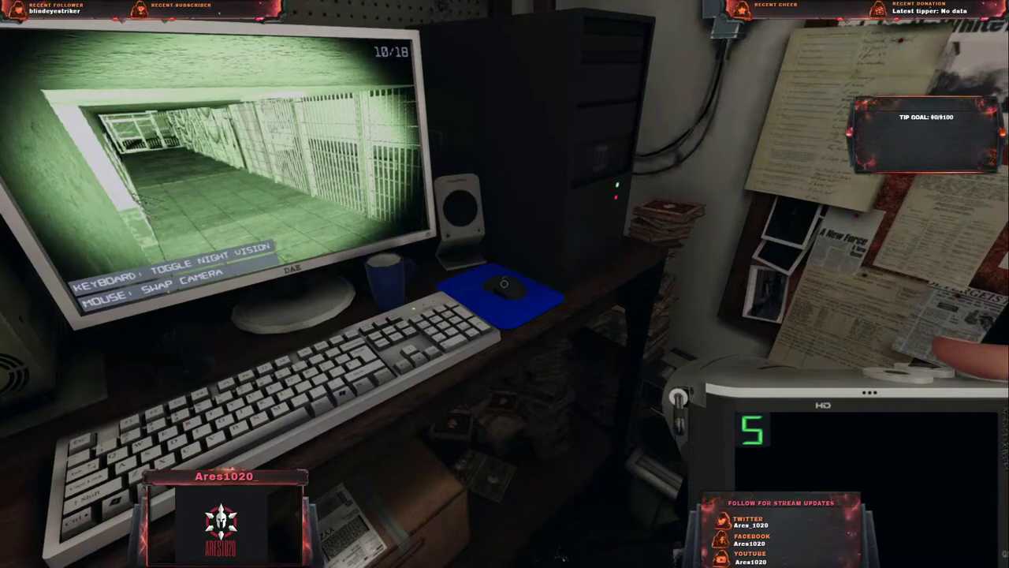
left_click(503, 284)
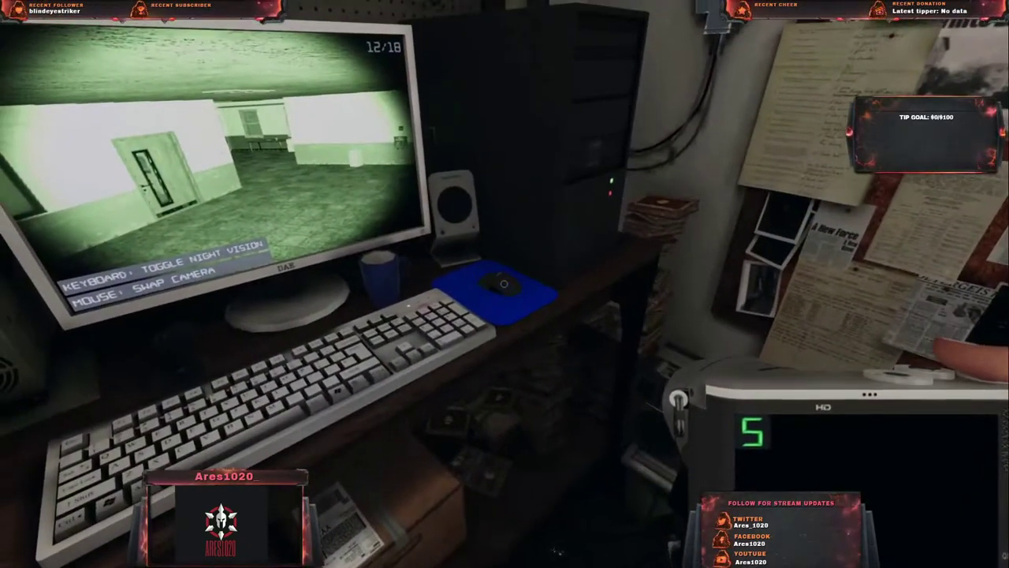
left_click(503, 284)
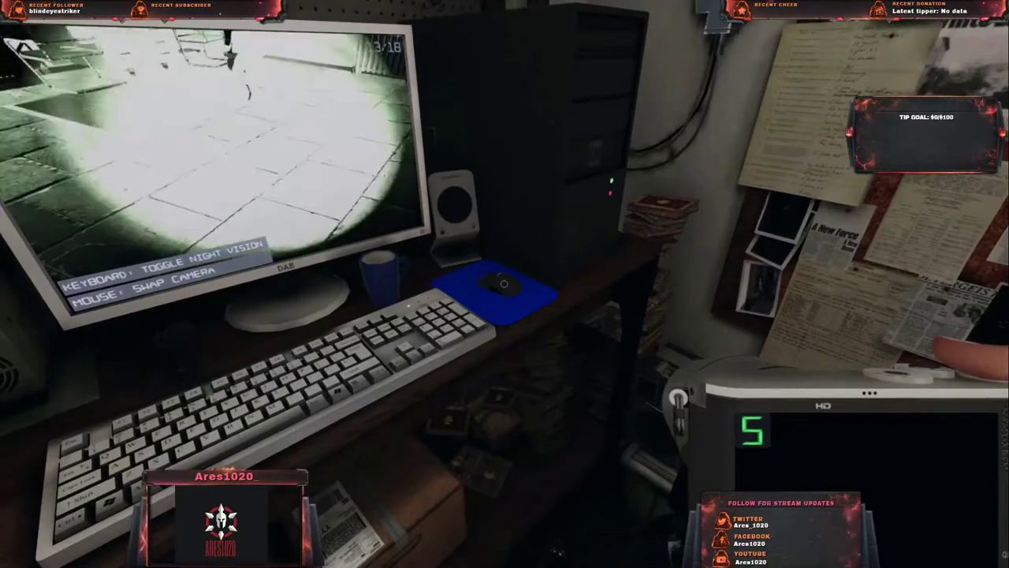
- Walk between the camera desk and the Team Sanity board to check sanity
key("s")
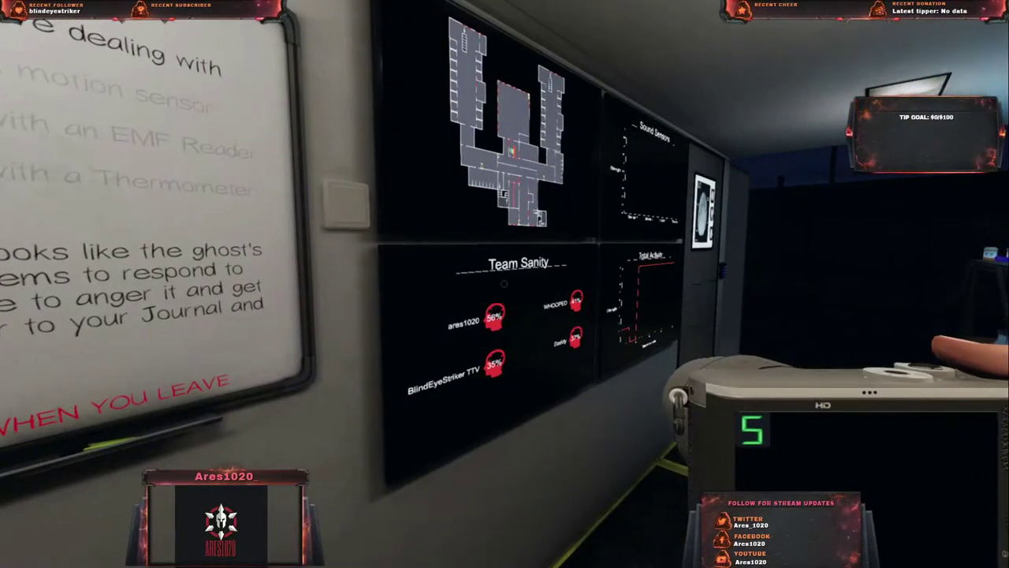
key("w")
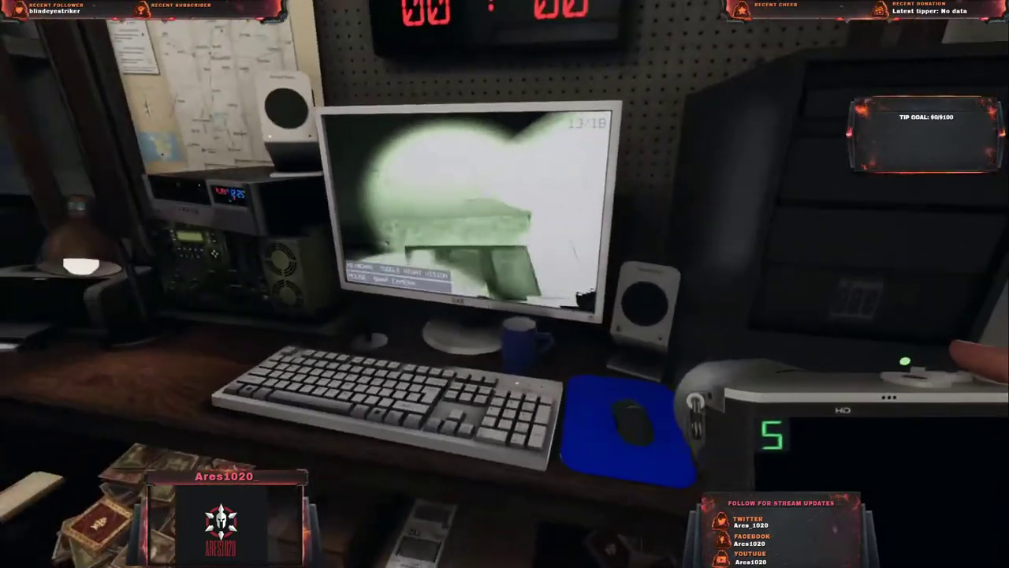
key("s")
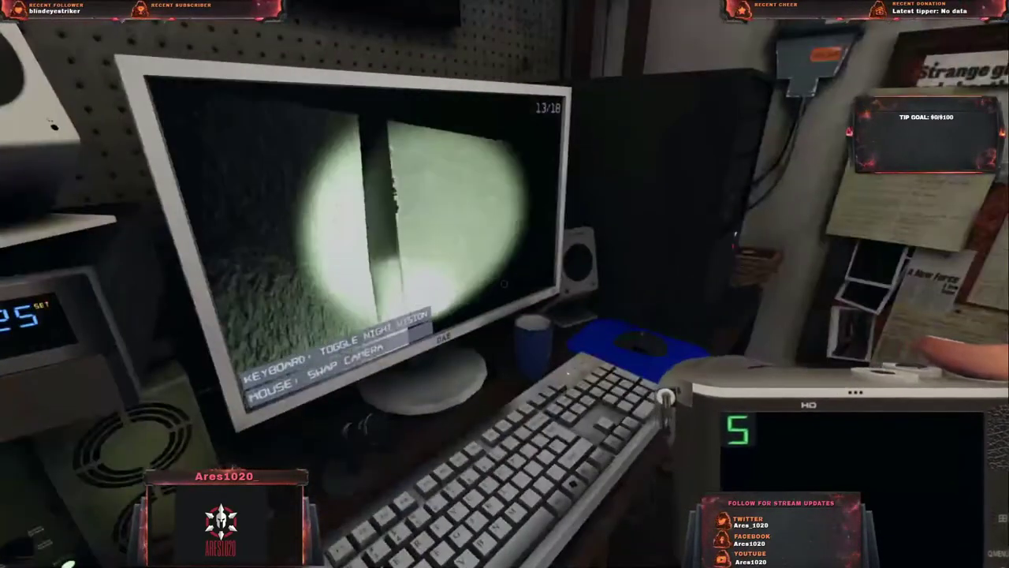
- Record EMF Level 5 as the first evidence in the journal
key("j")
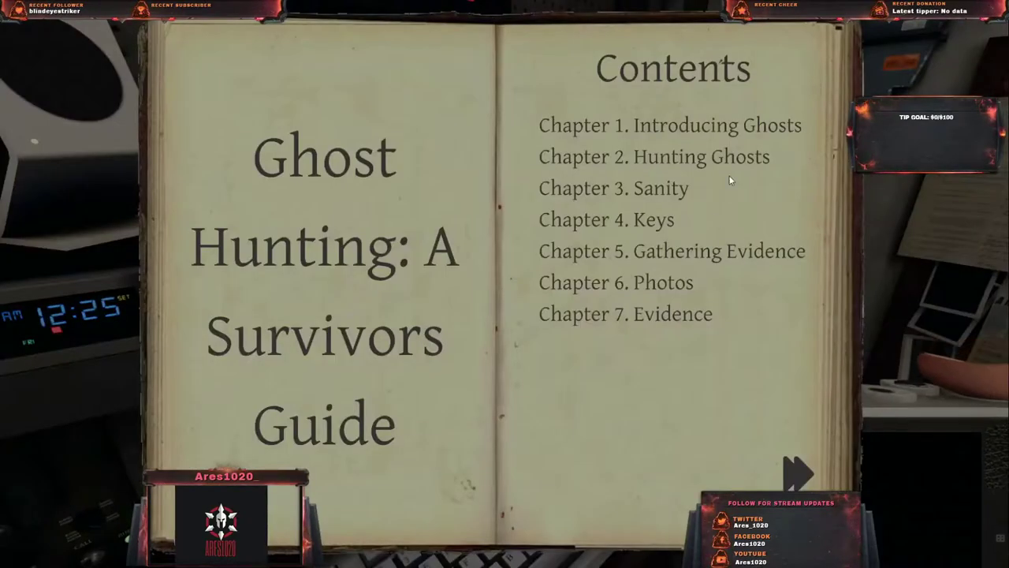
left_click(797, 477)
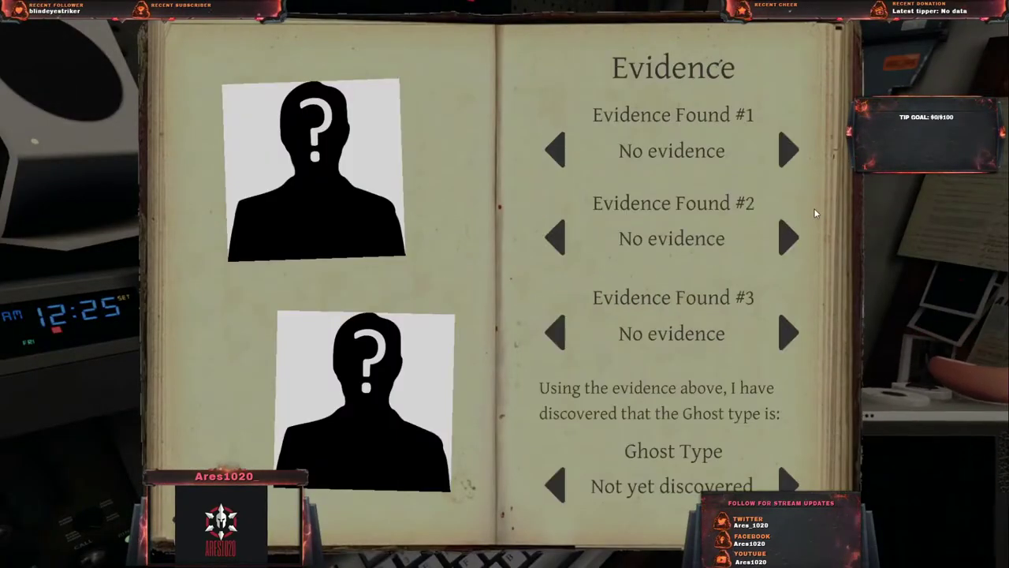
left_click(789, 151)
key("j")
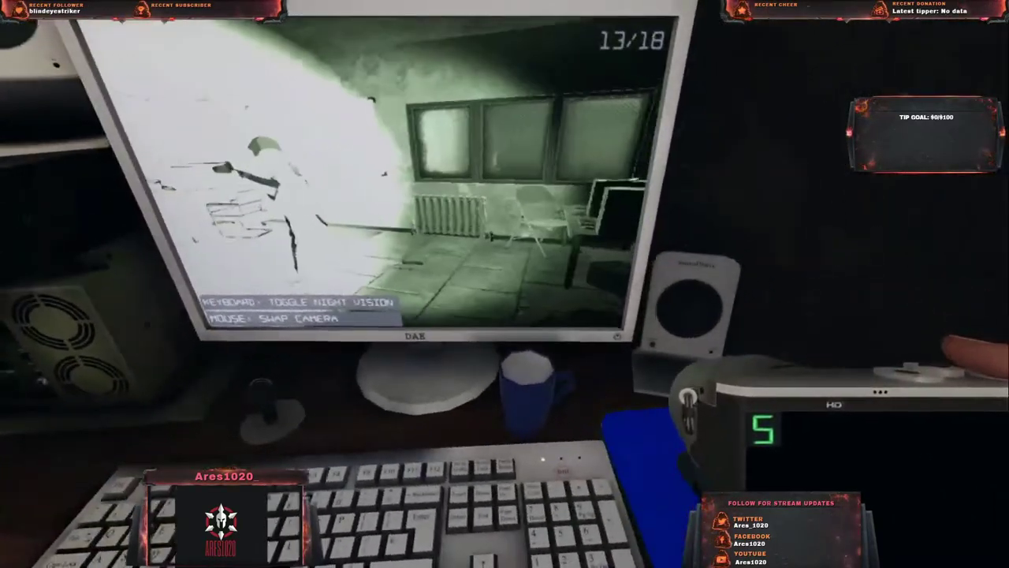
- Cycle the monitor feeds forward to camera 17's classroom view
left_click(504, 283)
key("s")
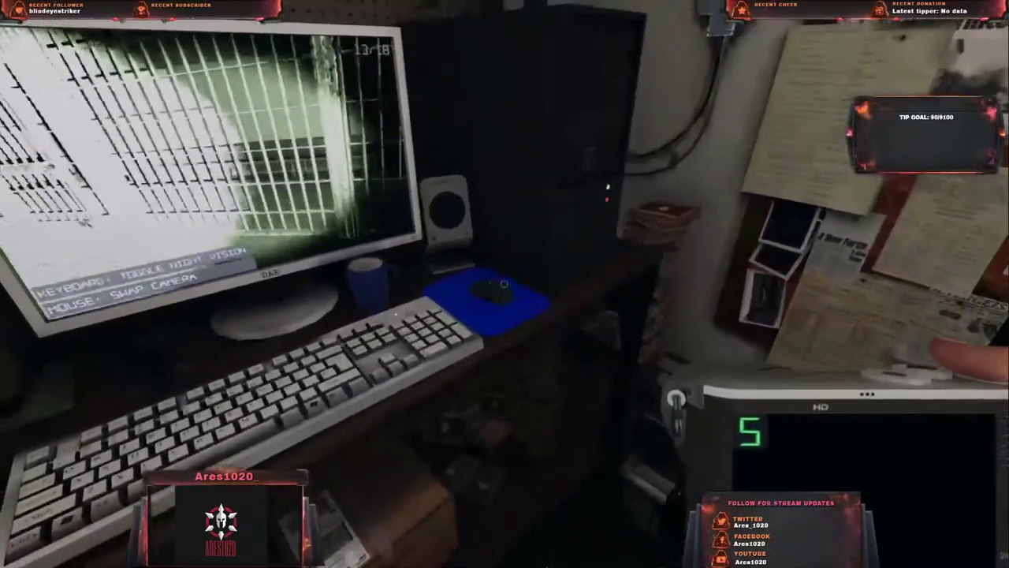
left_click(504, 284)
left_click(504, 284)
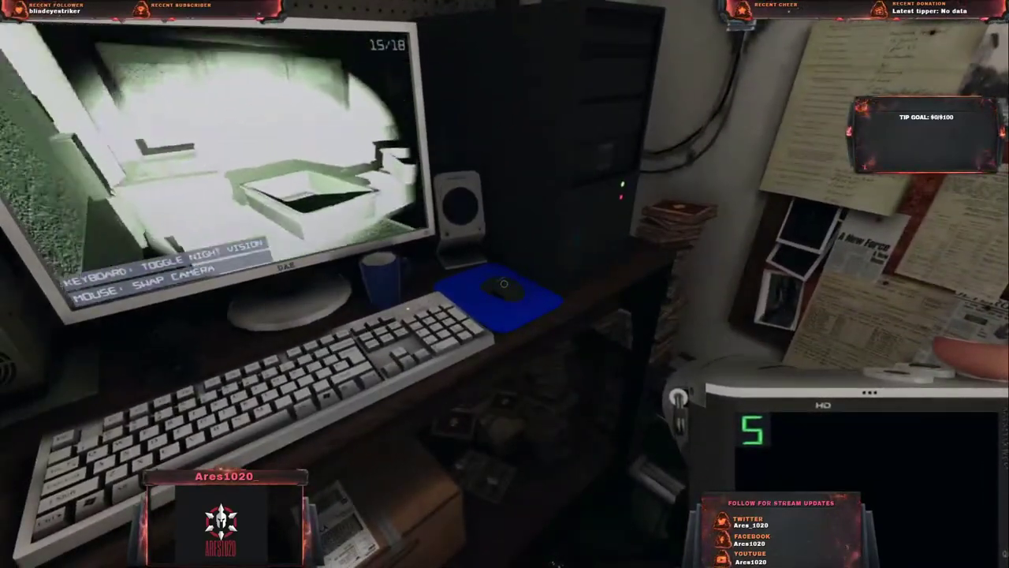
left_click(505, 284)
- Move around the desk to look at the map and wall clock
key("s")
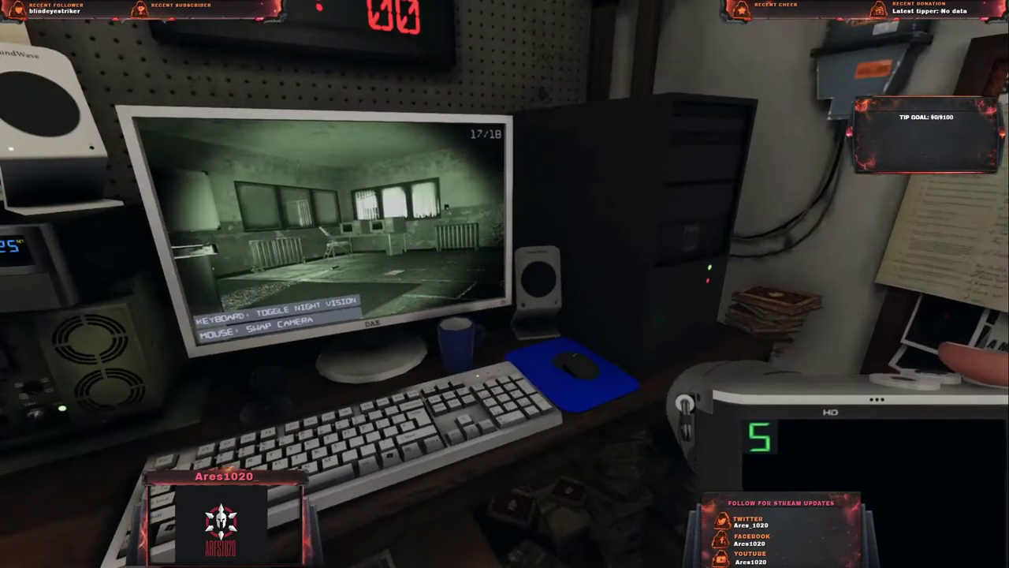
key("a")
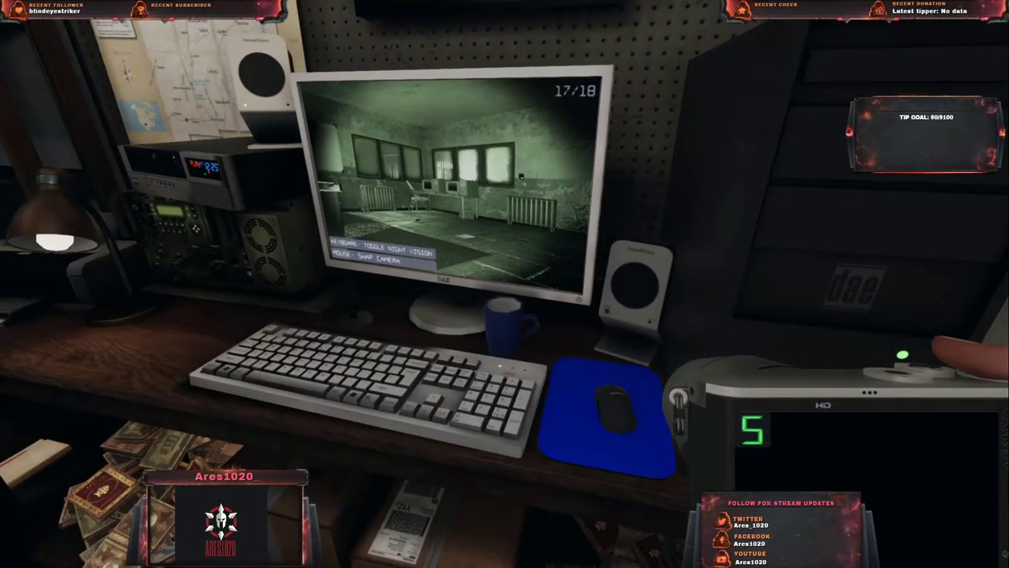
key("w")
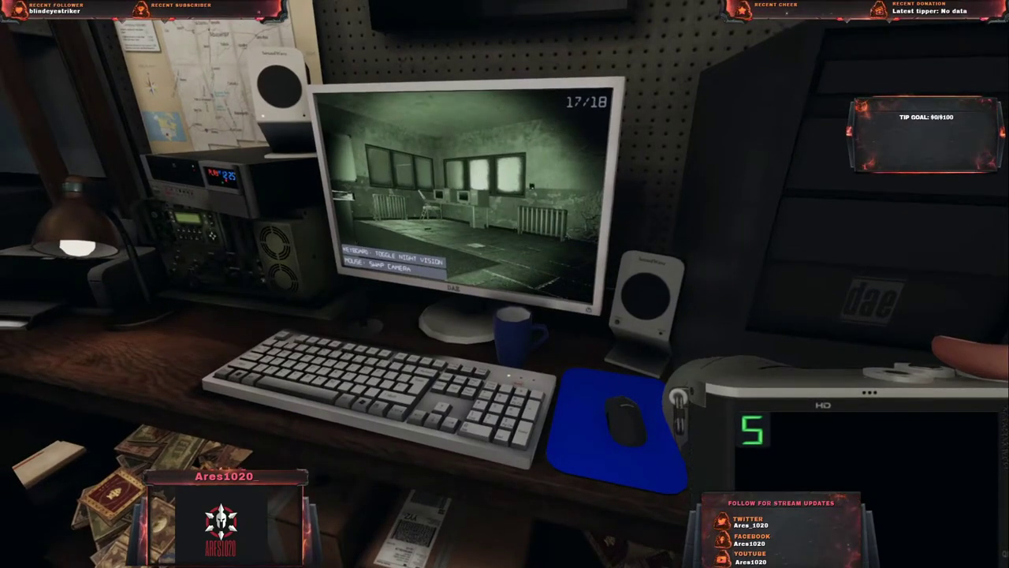
key("s")
key("w")
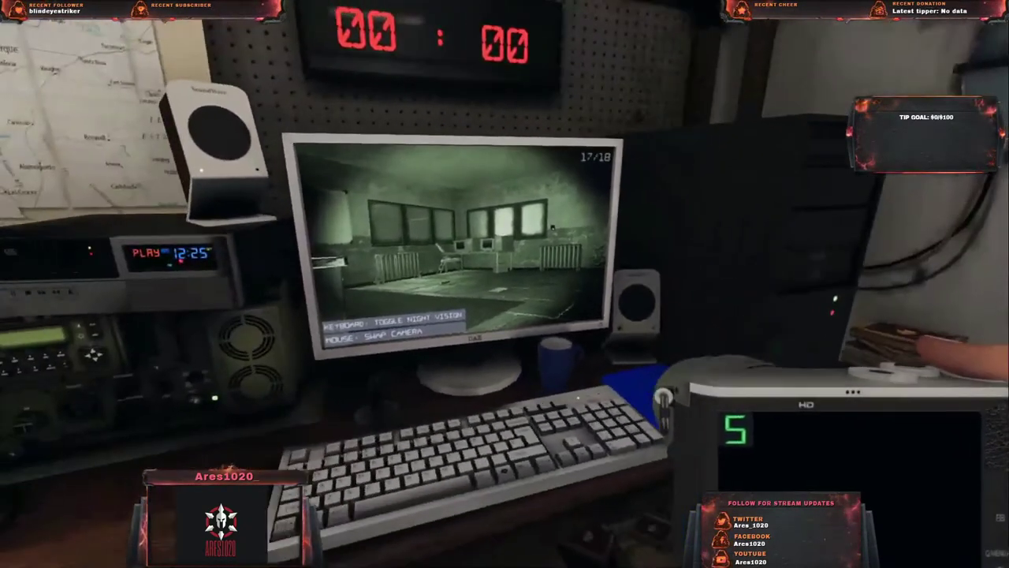
key("s")
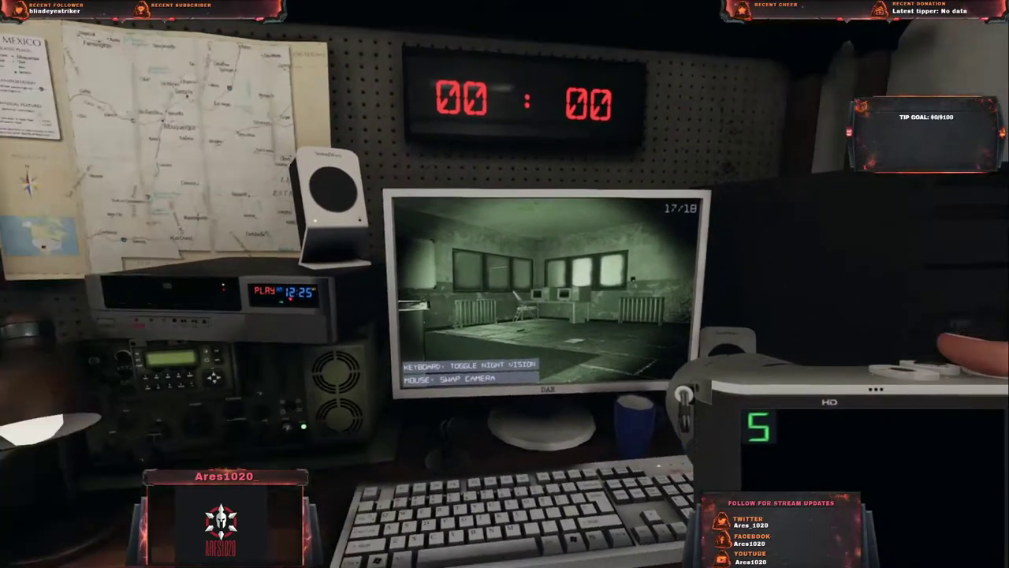
- Turn back and line up close in front of the security monitor
left_click_drag(505, 284, 158, 284)
left_click_drag(504, 284, 789, 283)
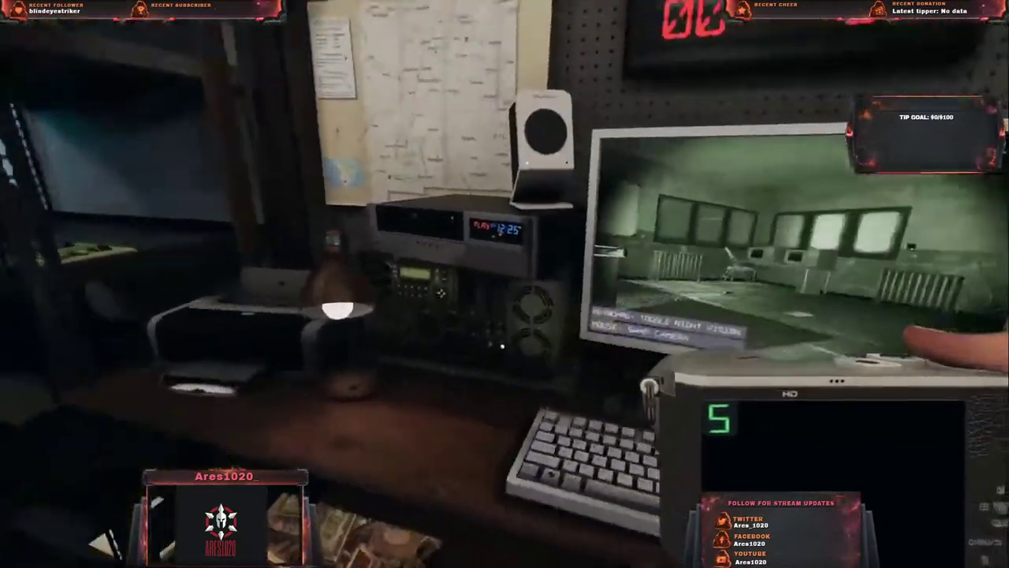
key("w")
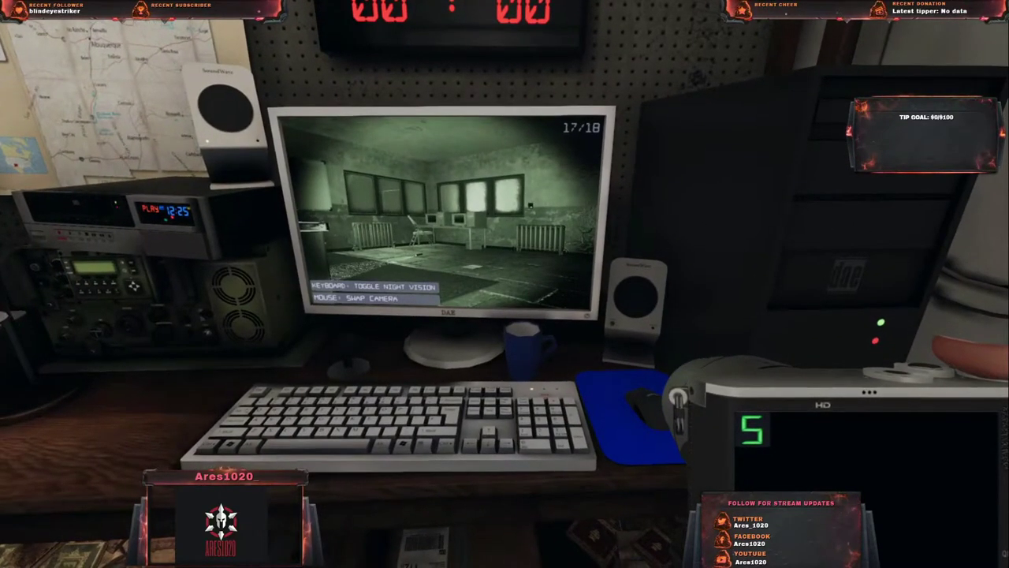
key("d")
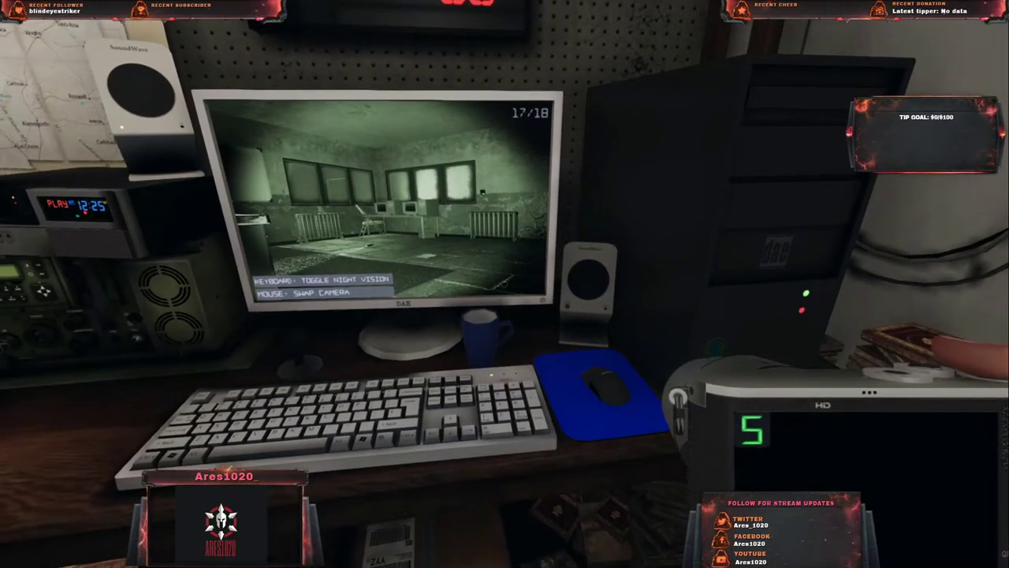
key("w")
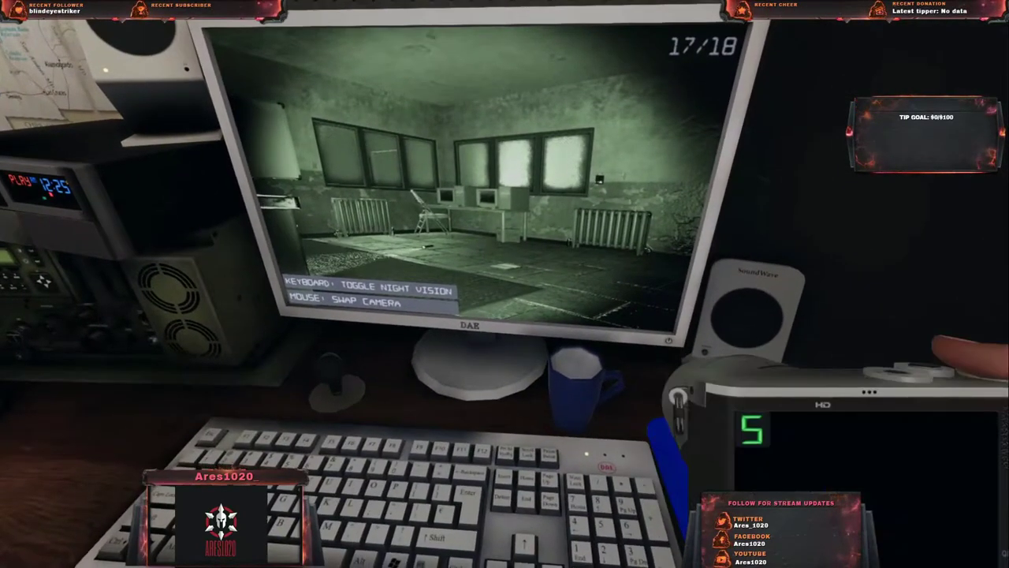
- Walk over to the map, Team Sanity board and total activity monitor
key("a")
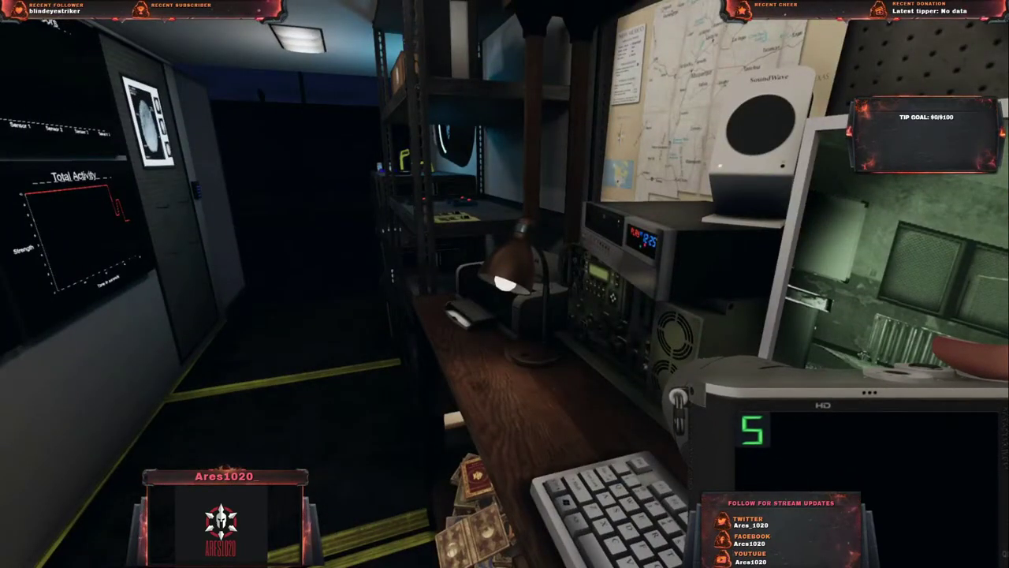
key("a")
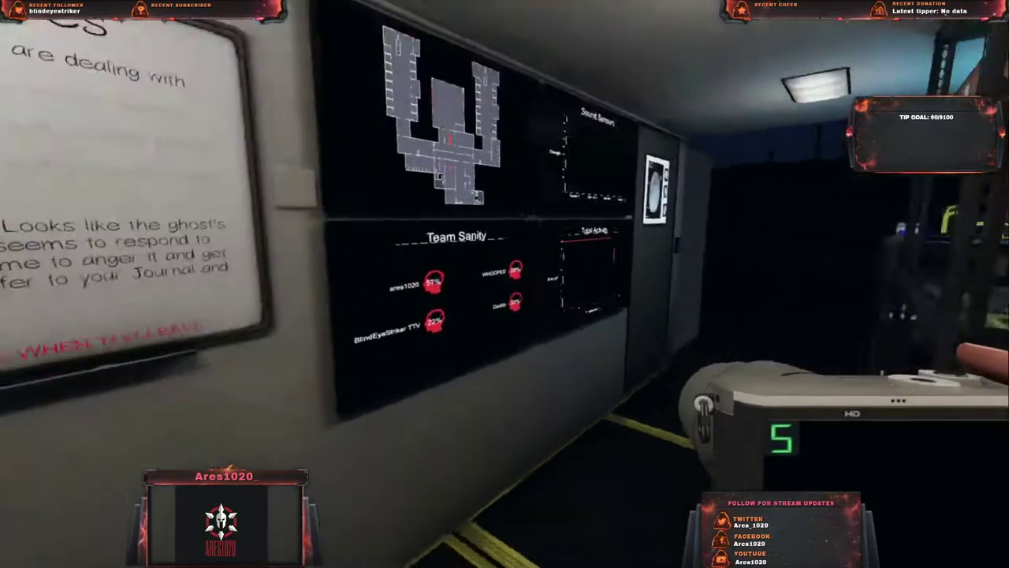
key("d")
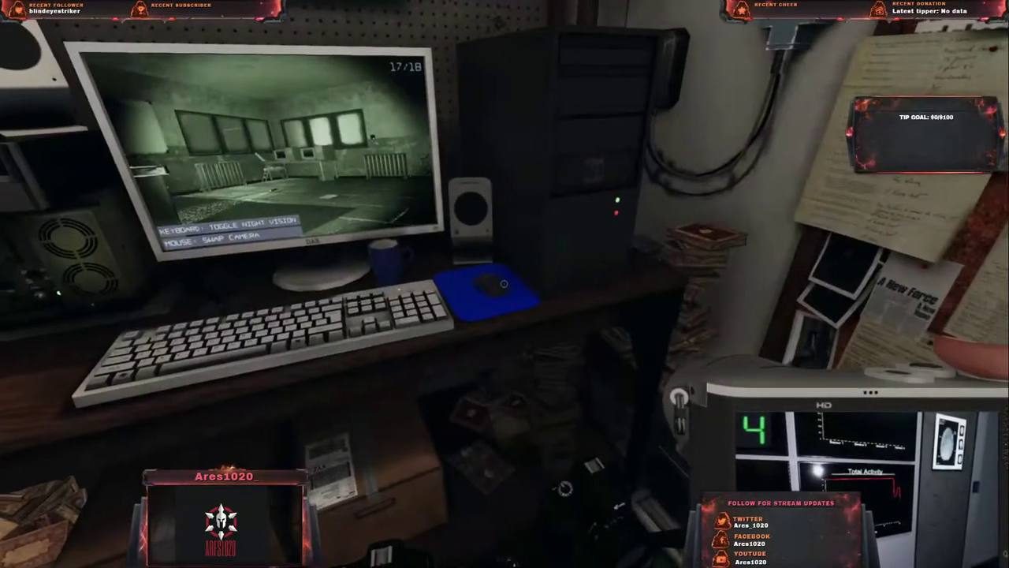
- Cycle feeds through camera 18, the fence camera, camera 07, cafeteria and yard
left_click(503, 283)
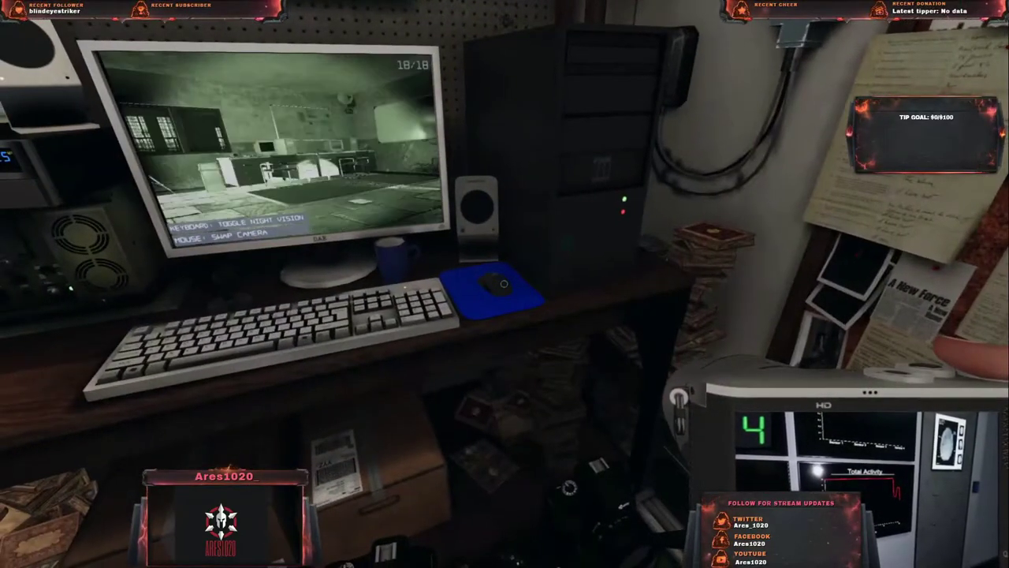
left_click(503, 283)
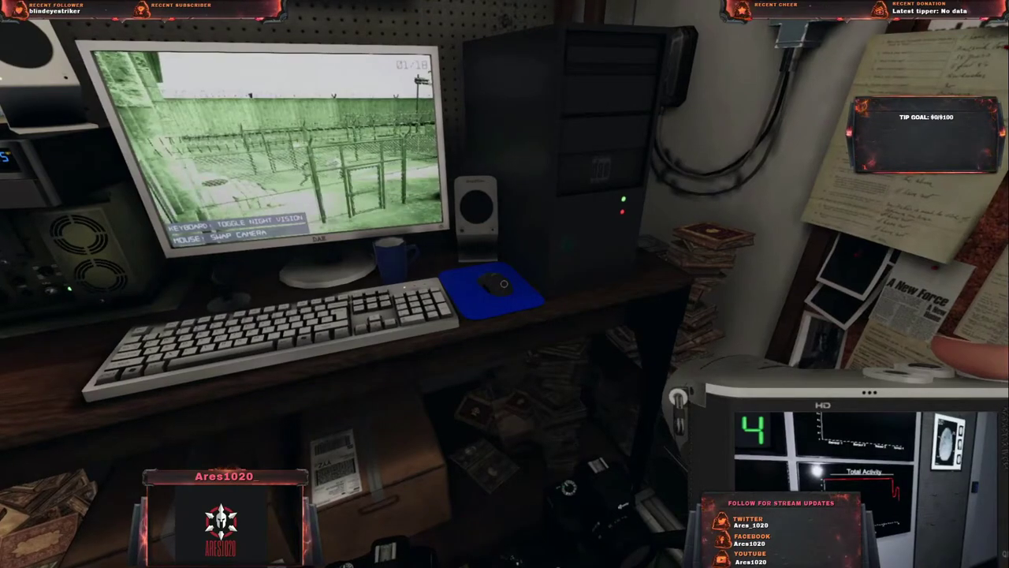
left_click(503, 283)
left_click(503, 284)
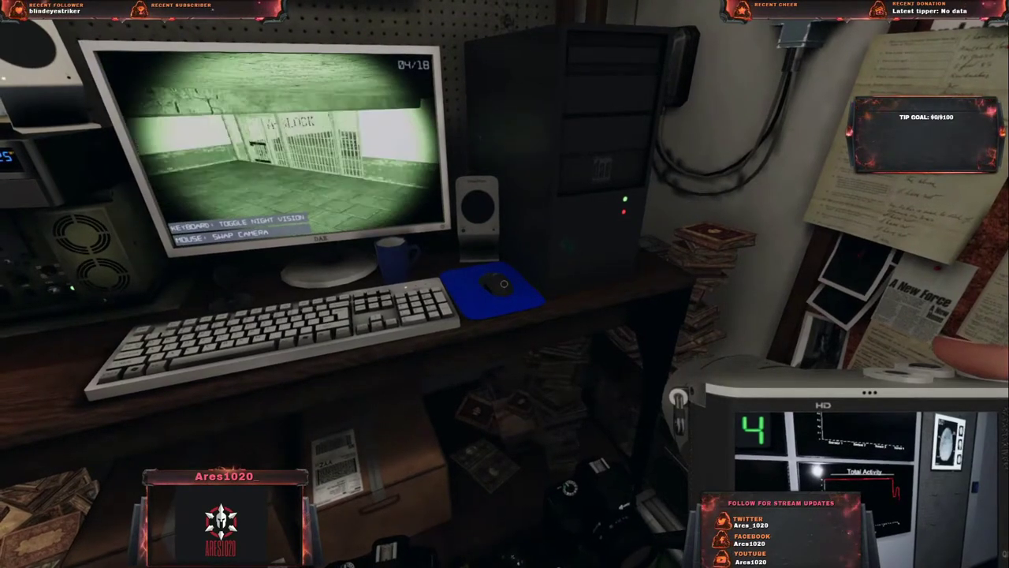
left_click(503, 283)
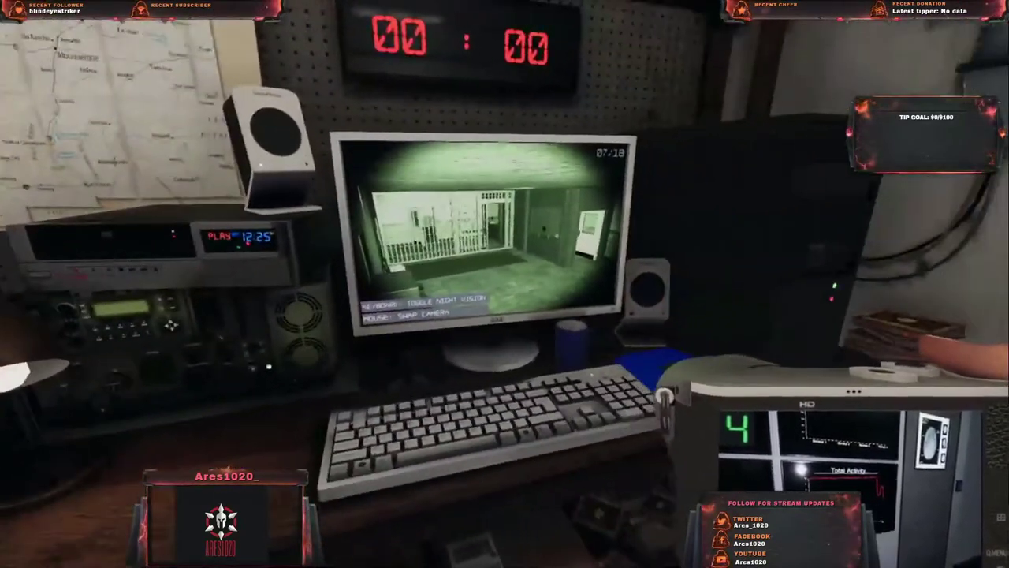
left_click(503, 283)
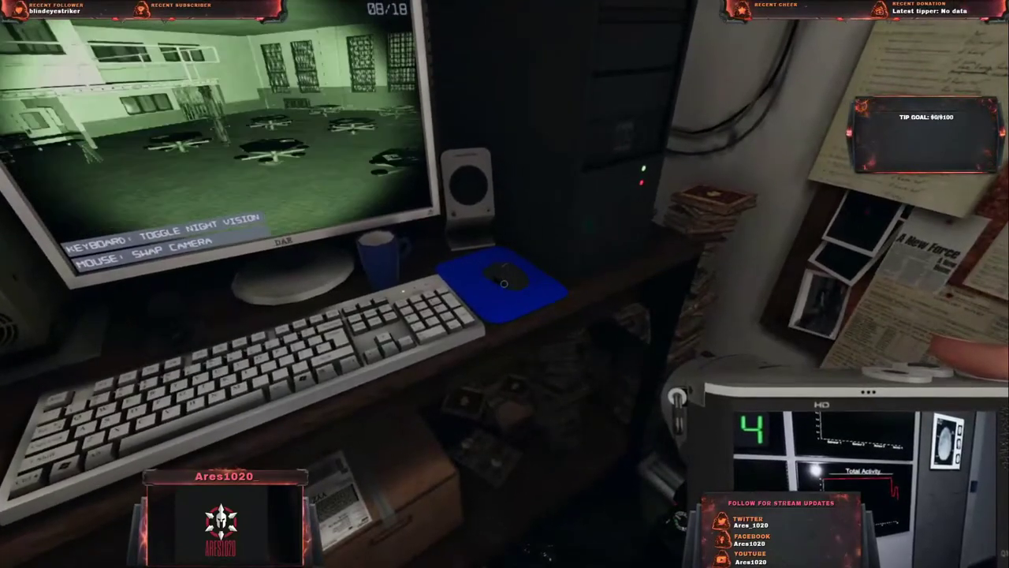
left_click(503, 283)
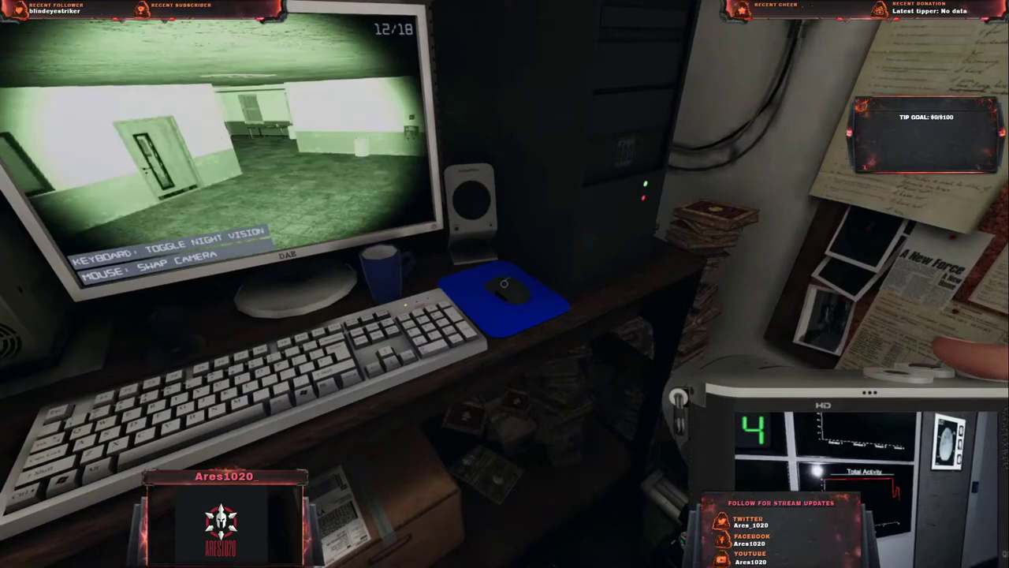
- Keep cycling from camera 13 until feed 11 of 18 shows, then leave the desk
left_click(505, 284)
left_click(505, 284)
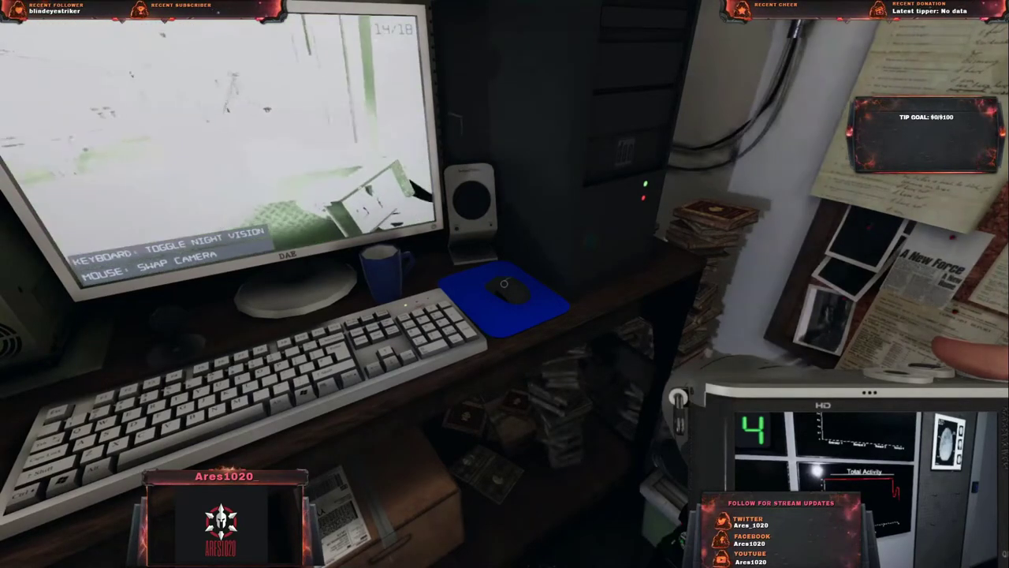
left_click(504, 284)
left_click(504, 284)
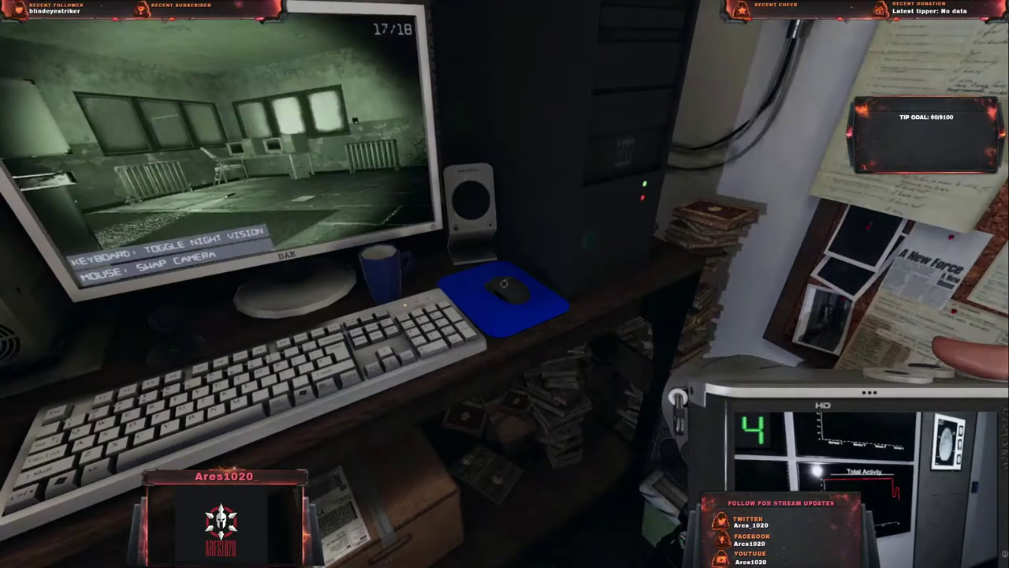
key("s")
left_click(504, 284)
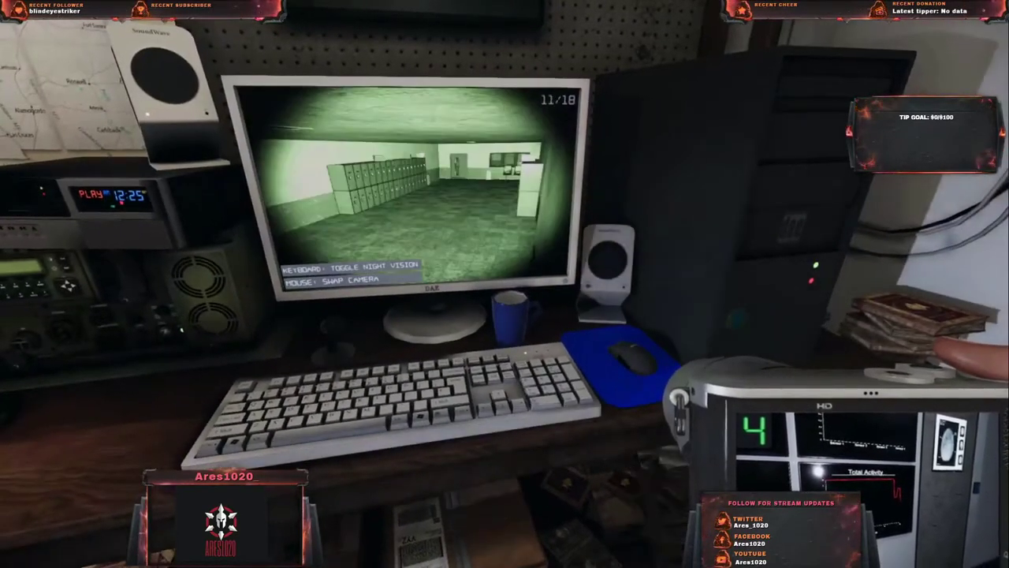
key("q")
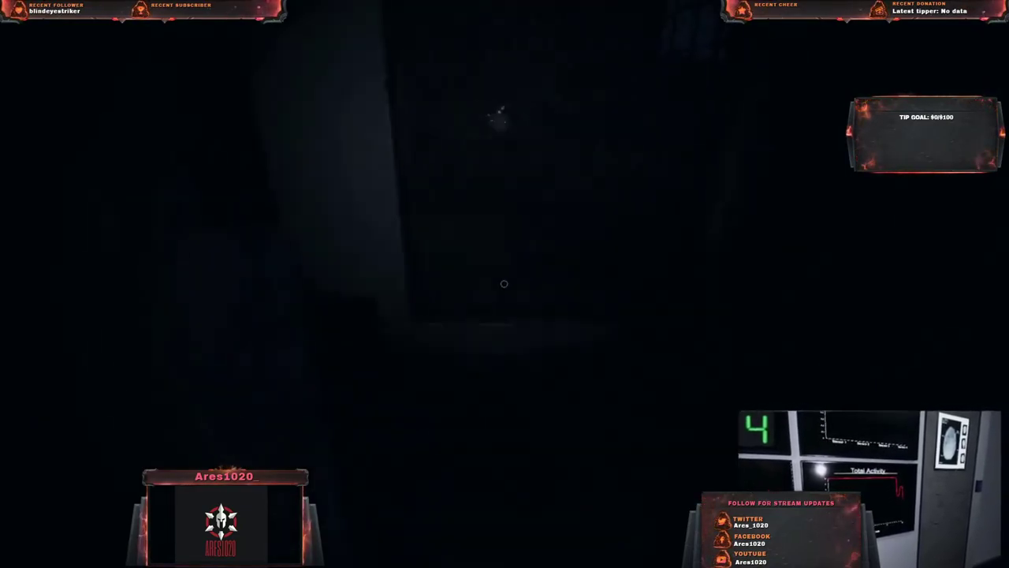
- Walk through the chair room and tiled stairwell, toggling the flashlight on and off
key("w")
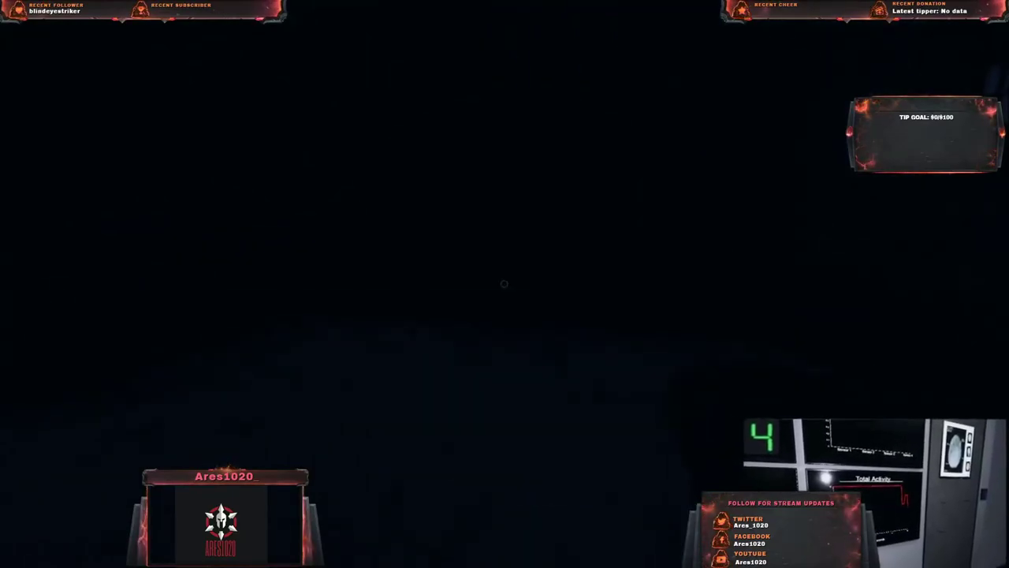
key("w")
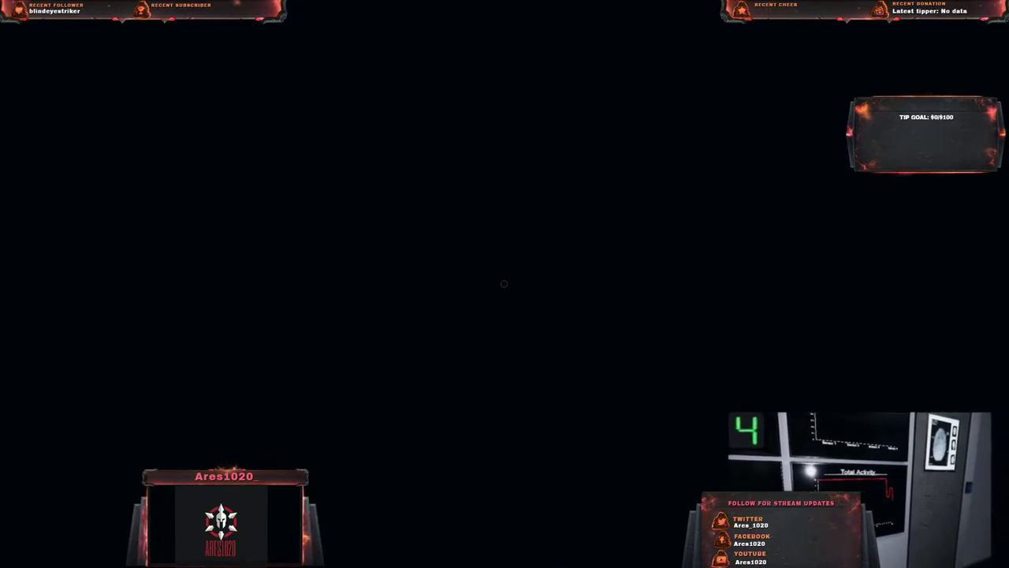
key("f")
key("w")
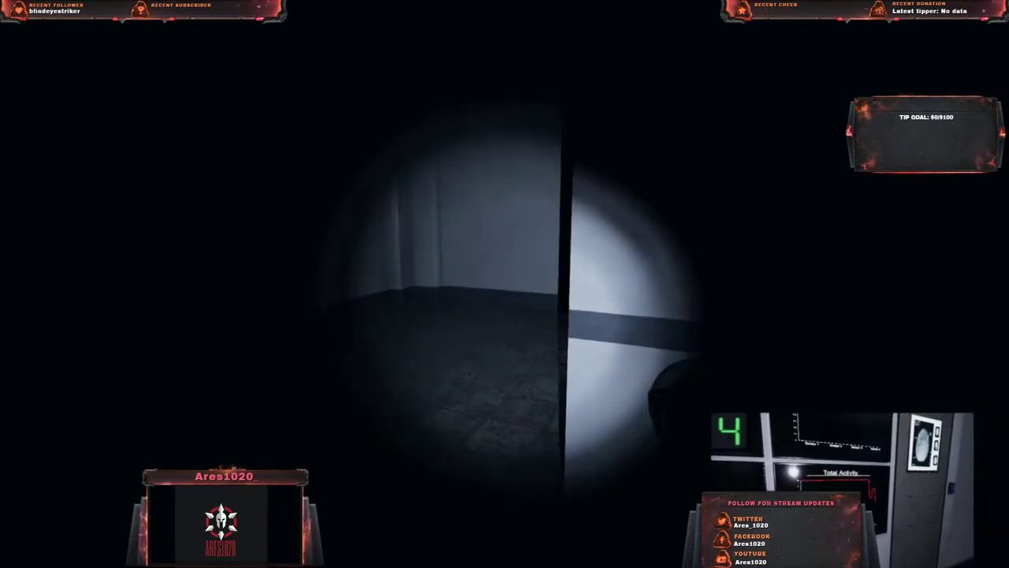
key("f")
key("f")
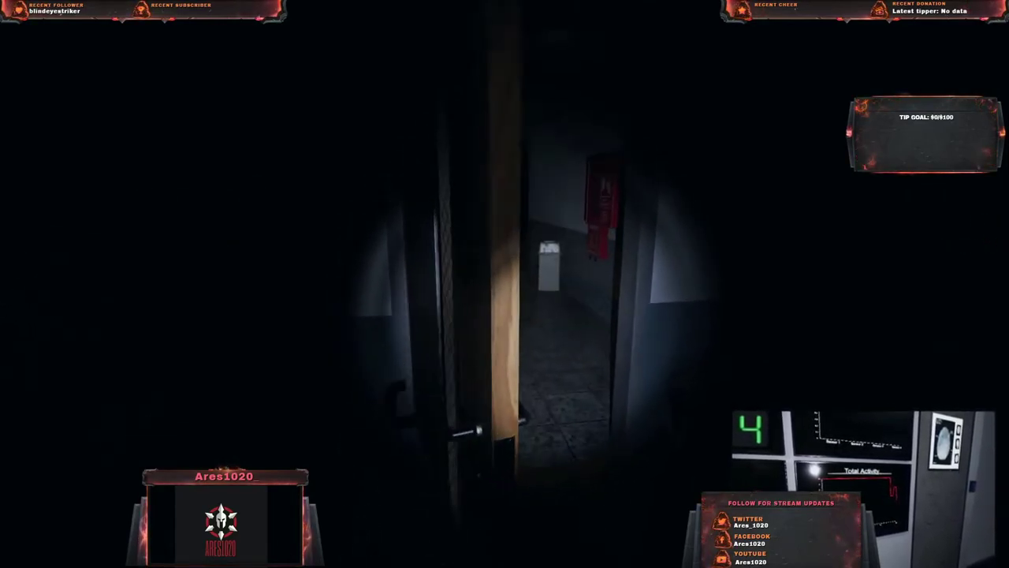
- Walk the dark corridors past the radiator and red padded door toward the yard exit
key("w")
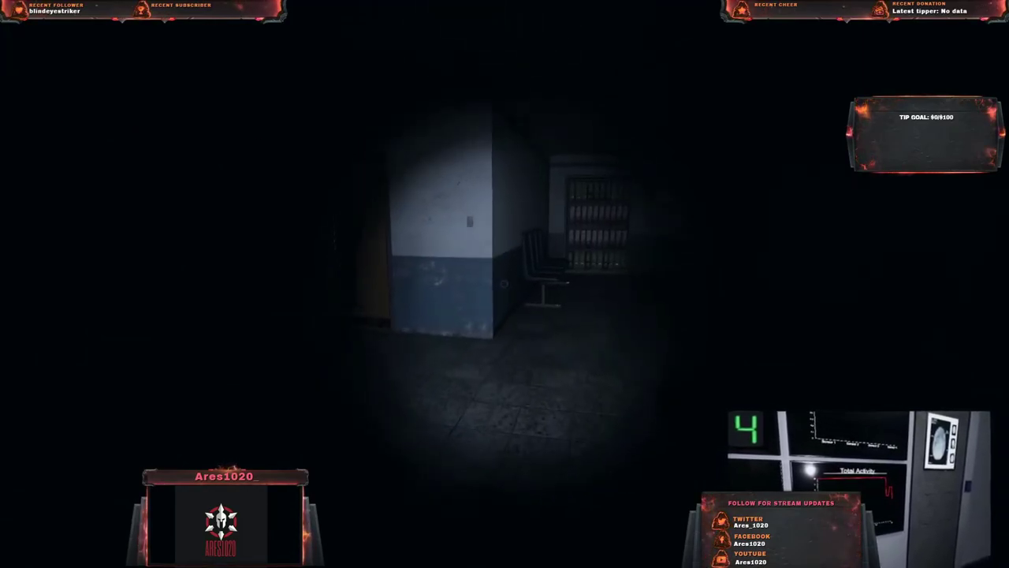
key("w")
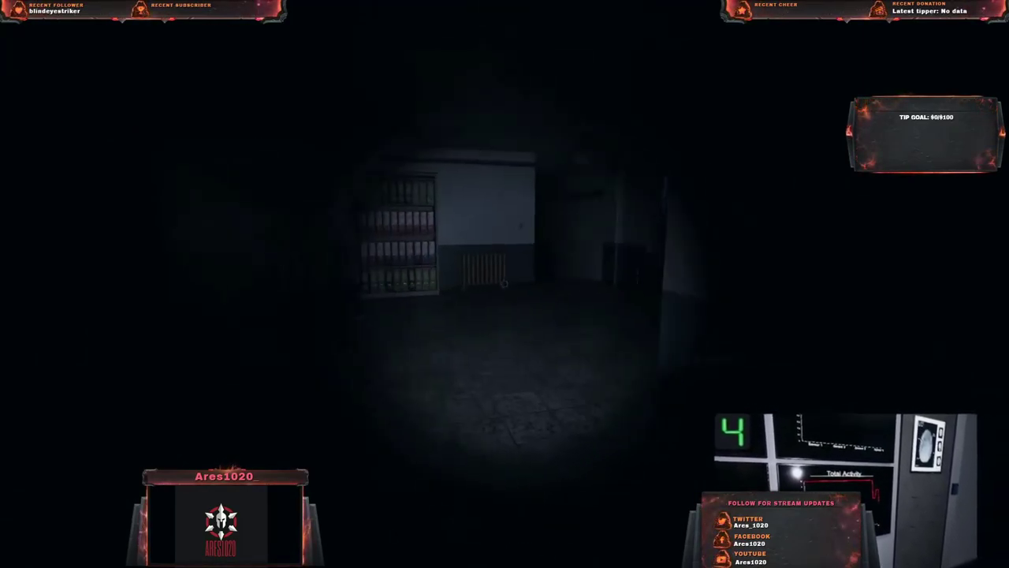
key("w")
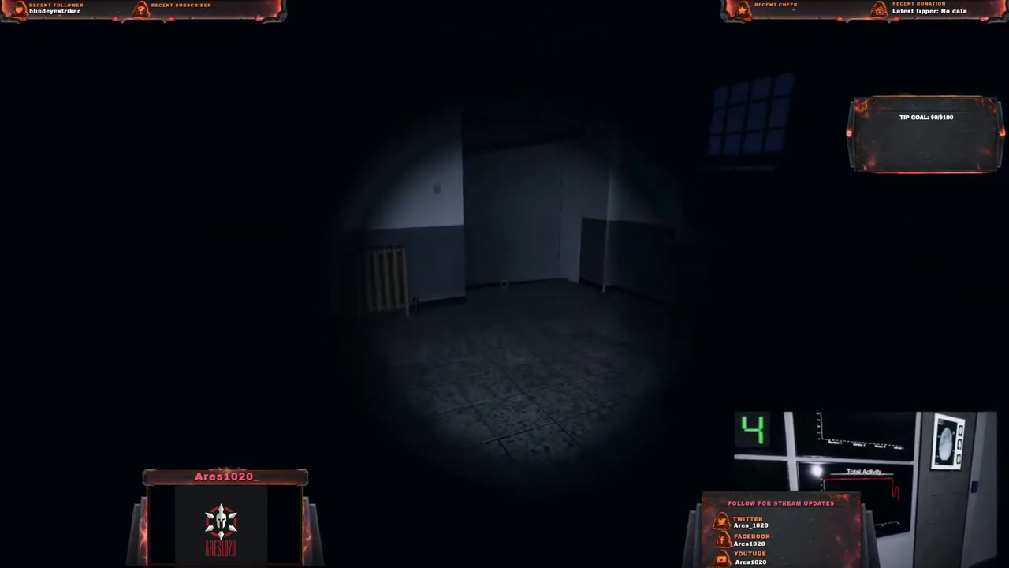
key("w")
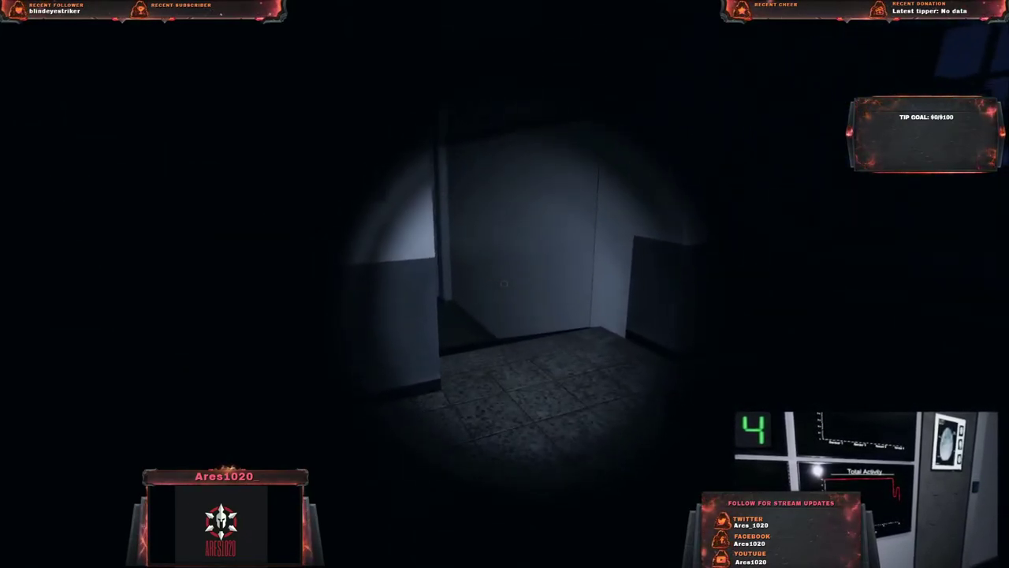
key("w")
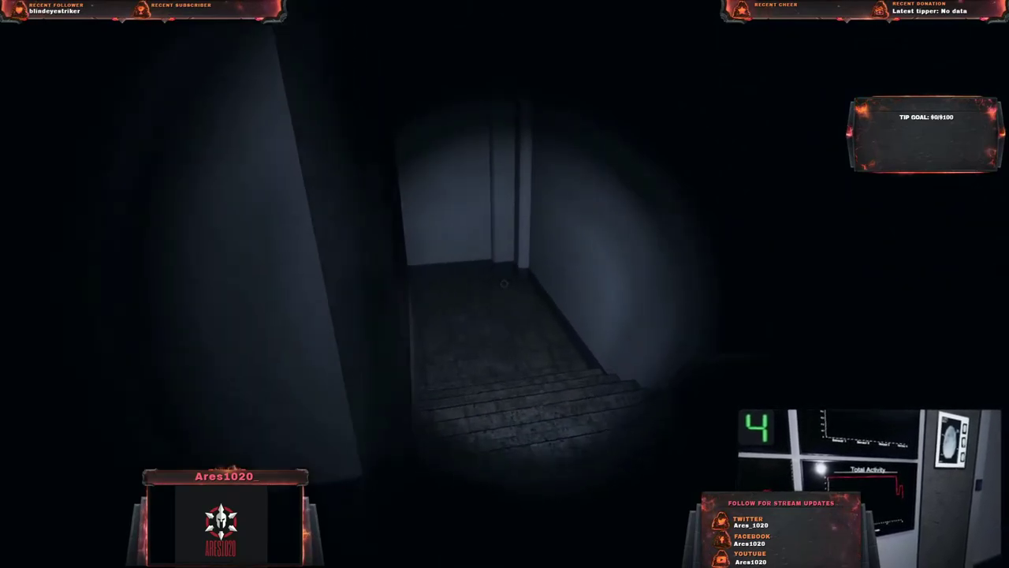
key("w")
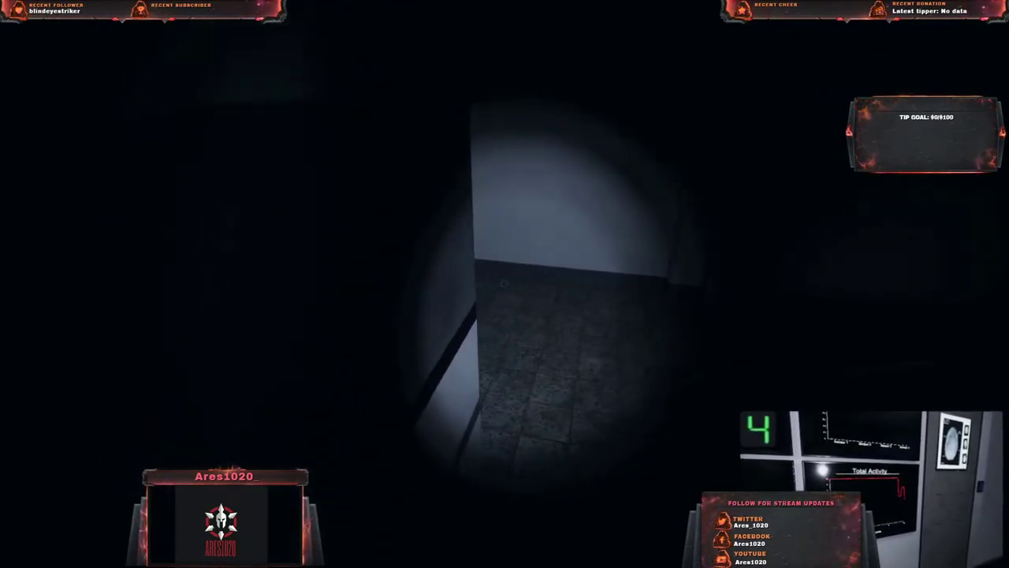
key("w")
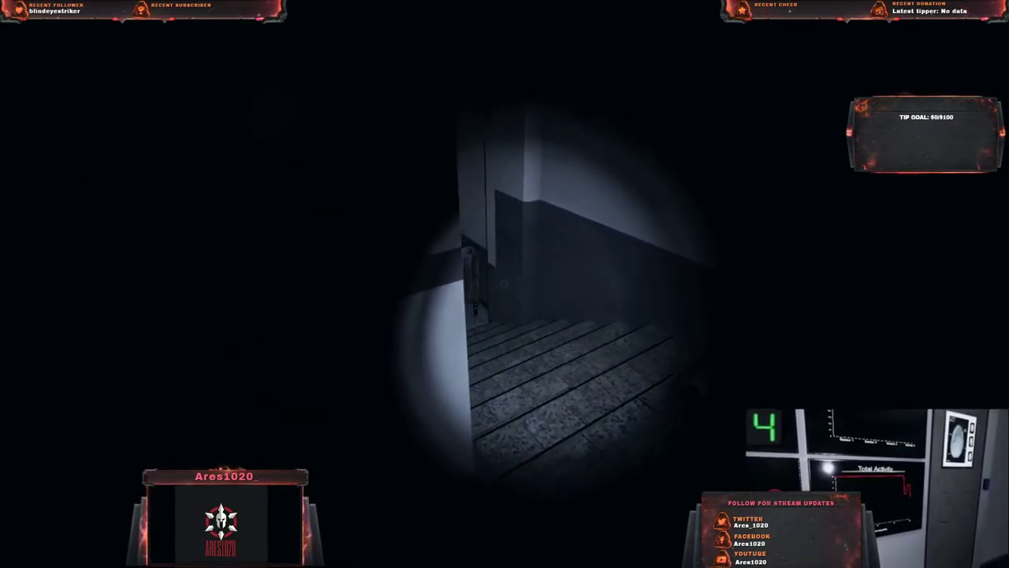
key("w")
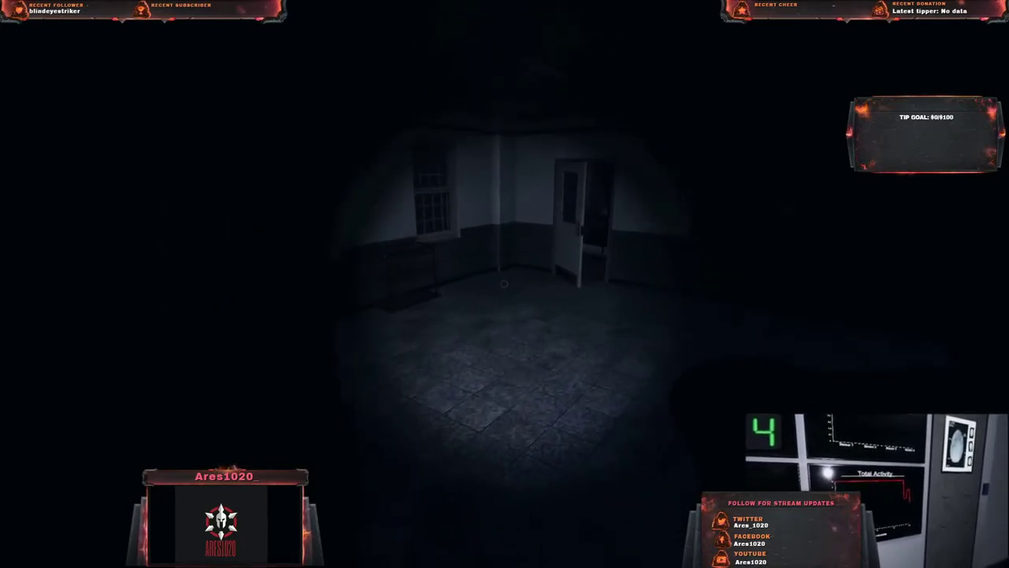
key("w")
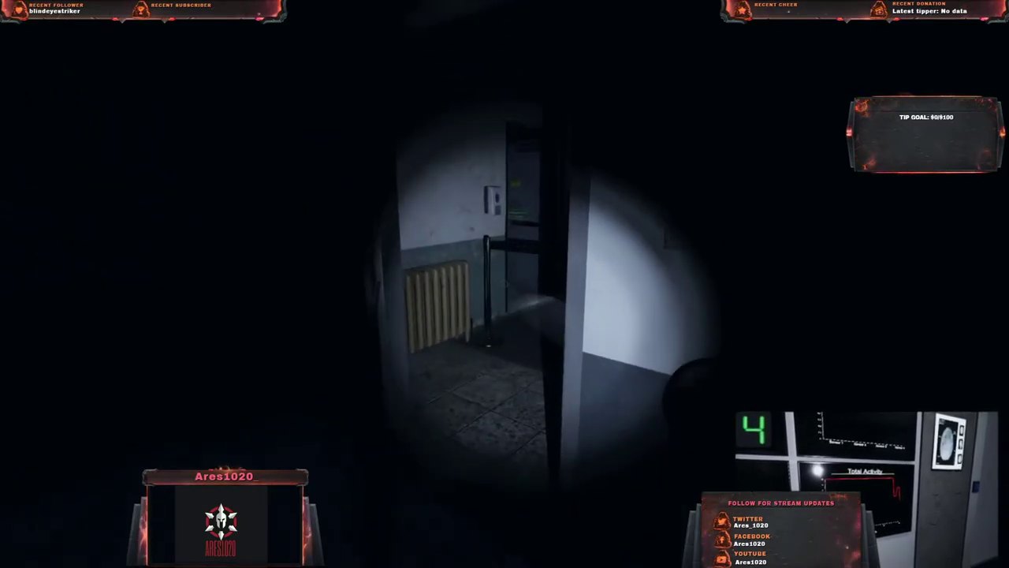
key("w")
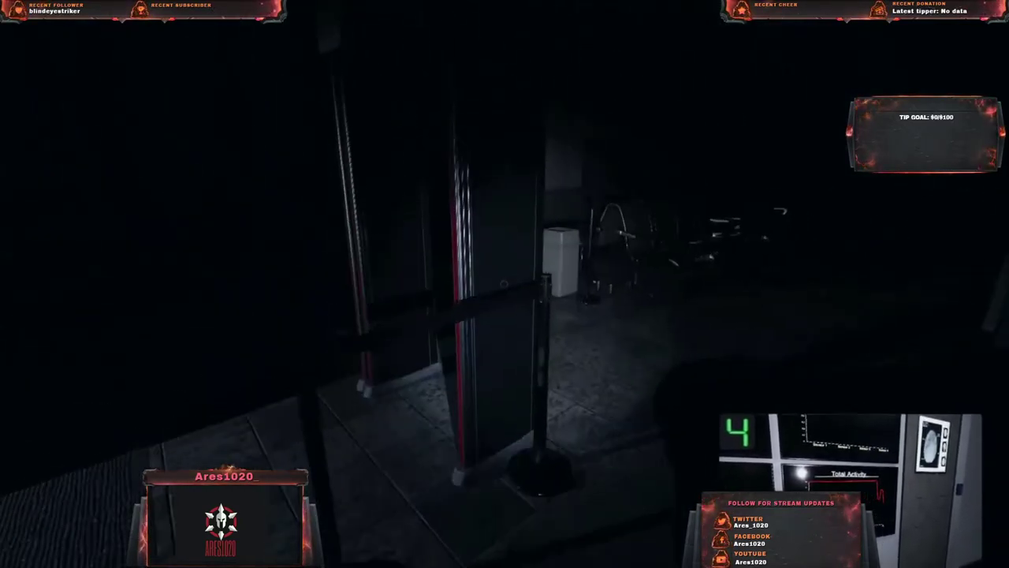
key("w")
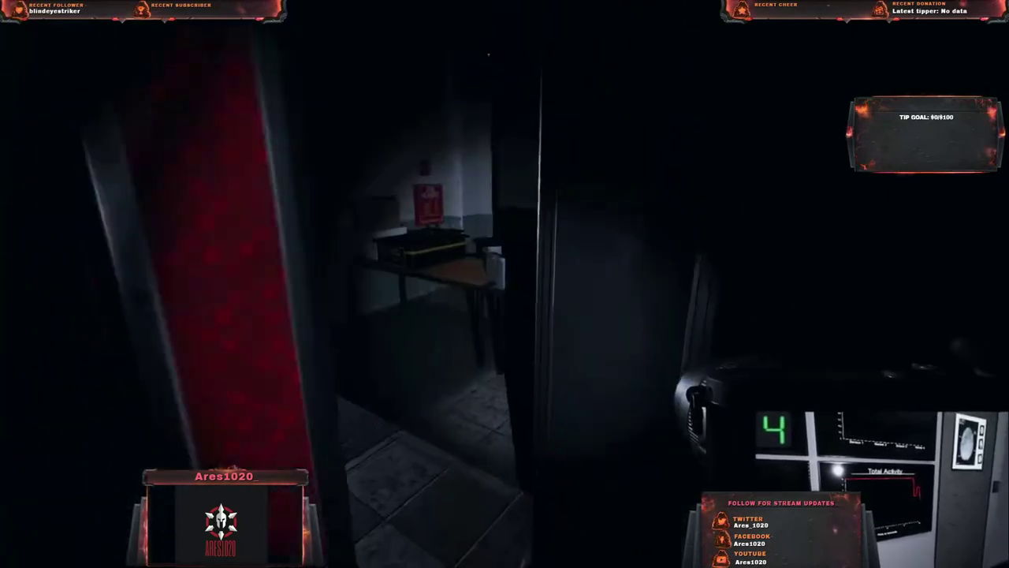
key("w")
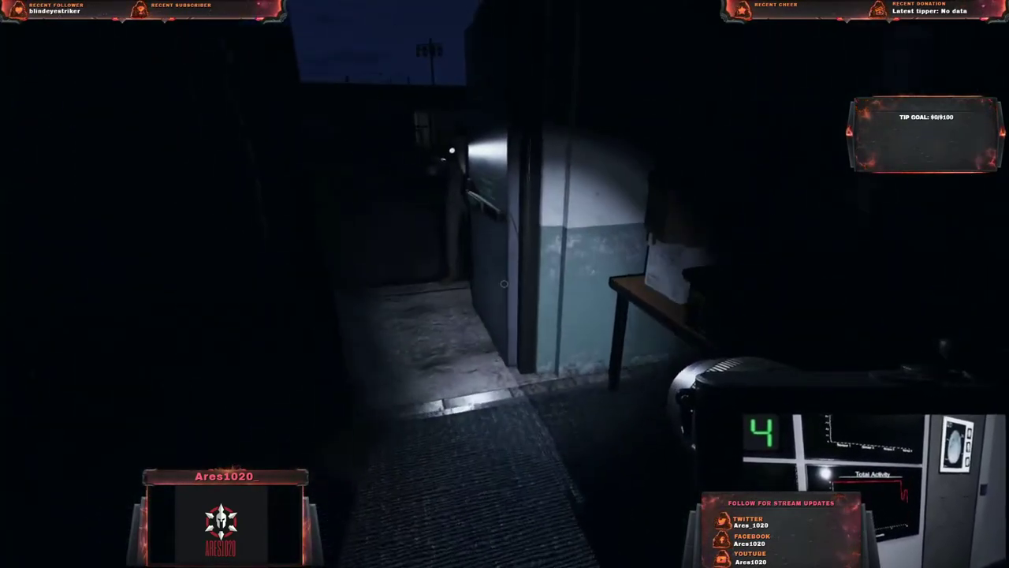
- Cross the dark prison yard and pass through the fenced gate
key("w")
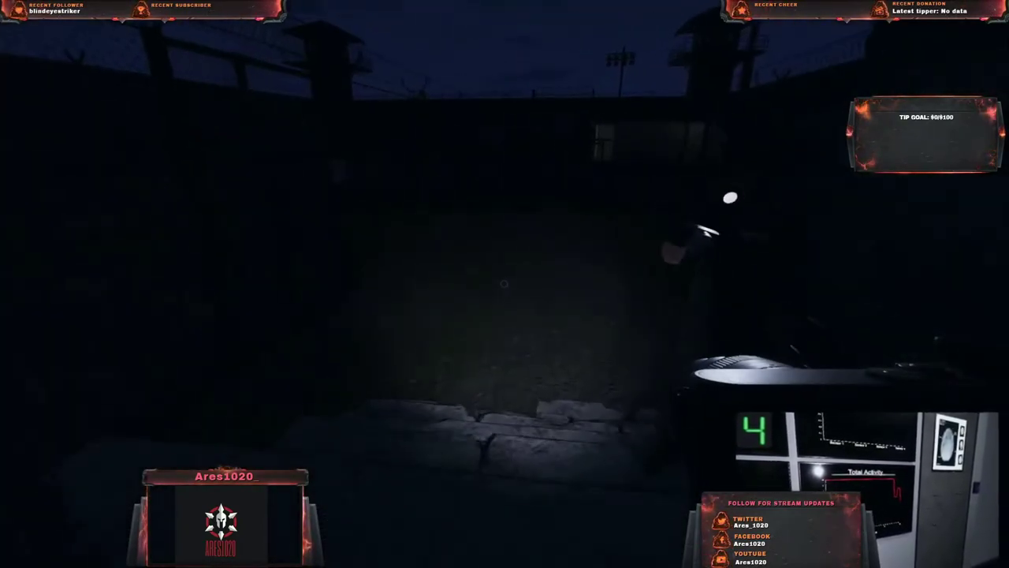
key("w")
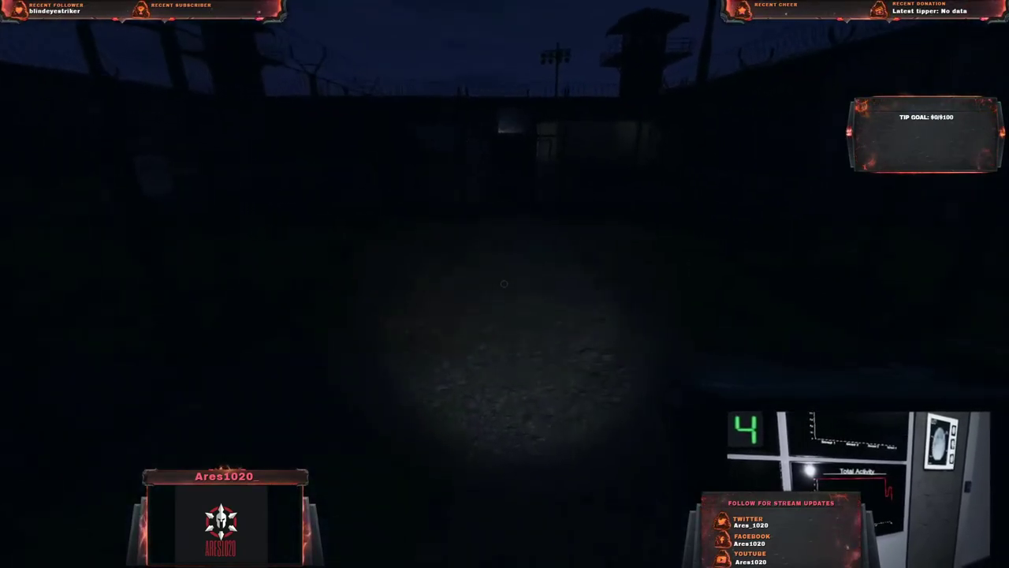
key("w")
key("w")
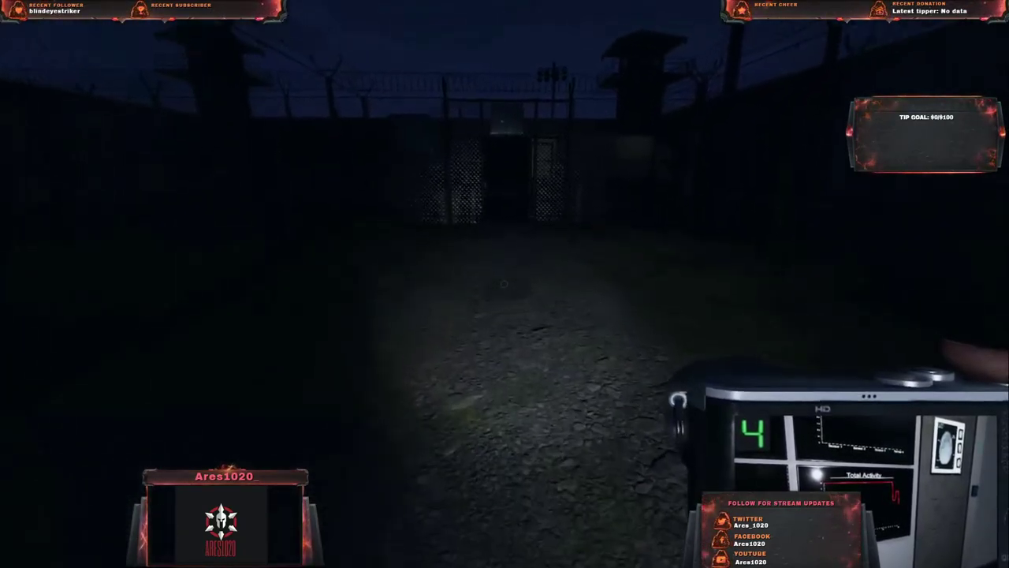
key("w")
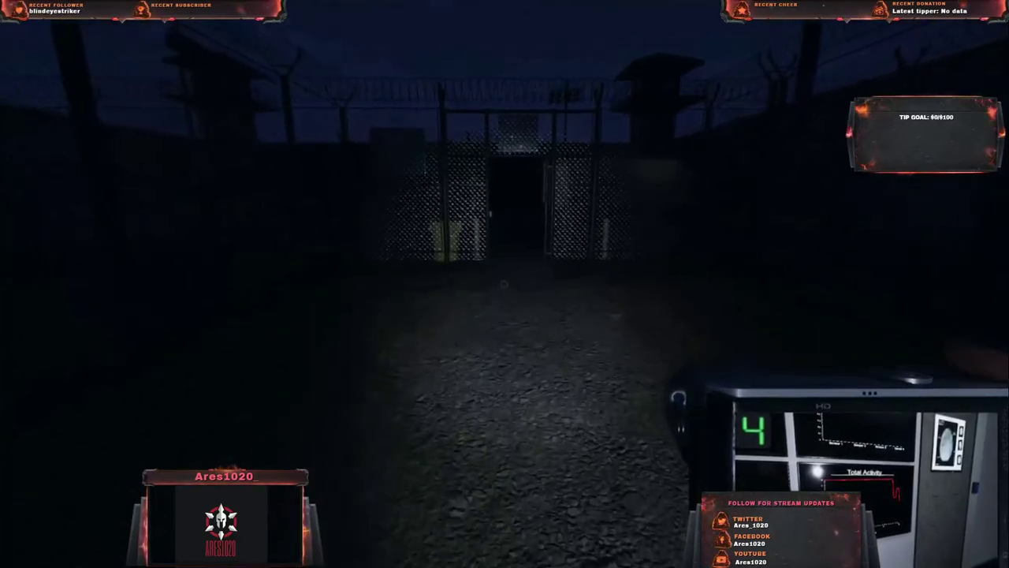
key("w")
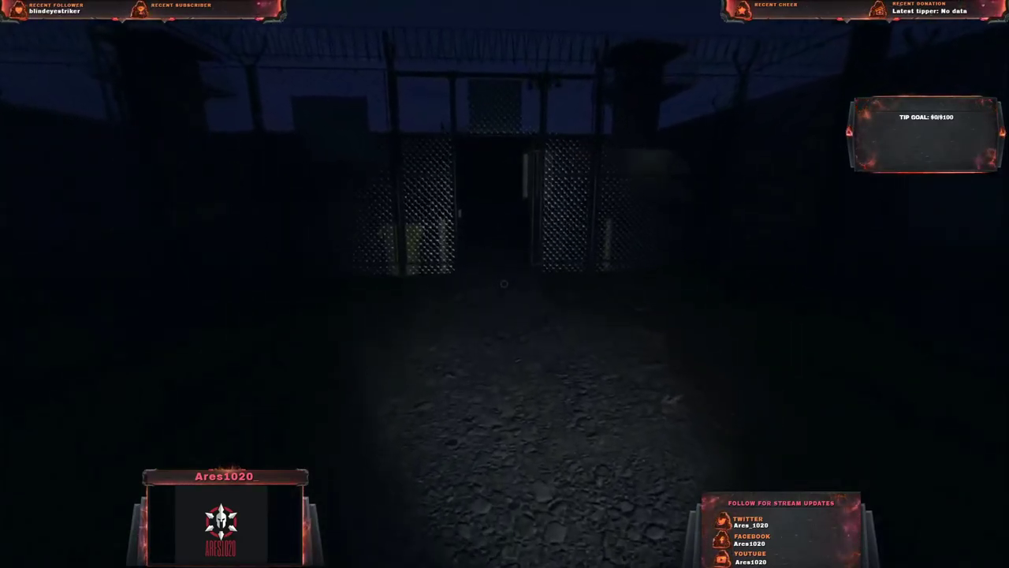
key("w")
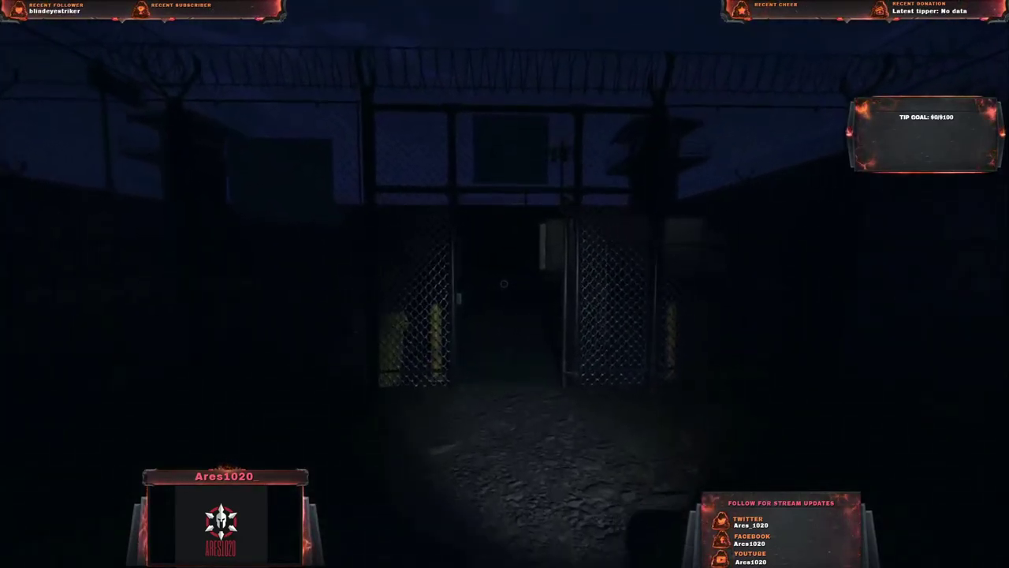
key("w")
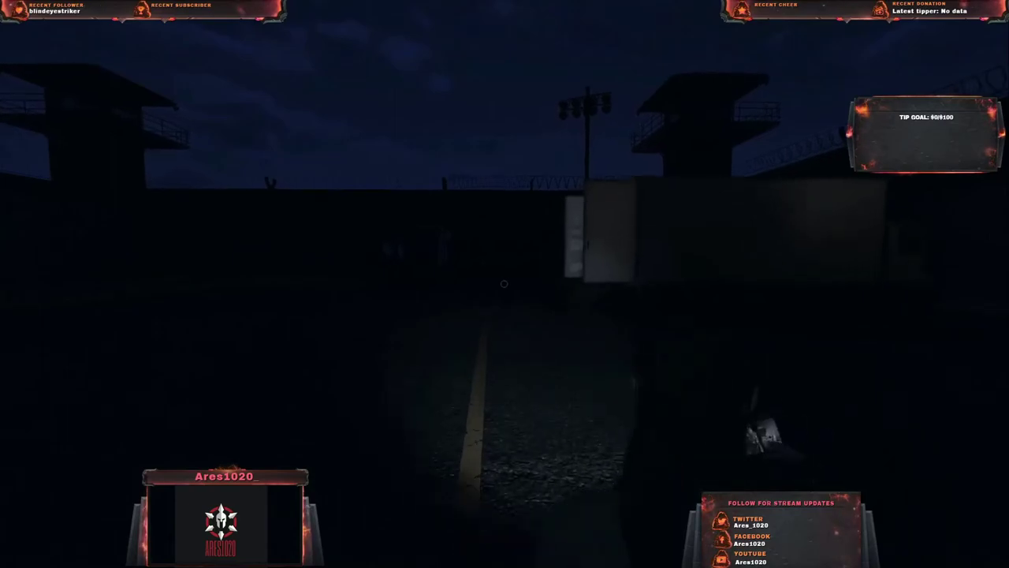
- Check the journal lists EMF Level 5 and Ghost Writing, then head for the truck door
key("j")
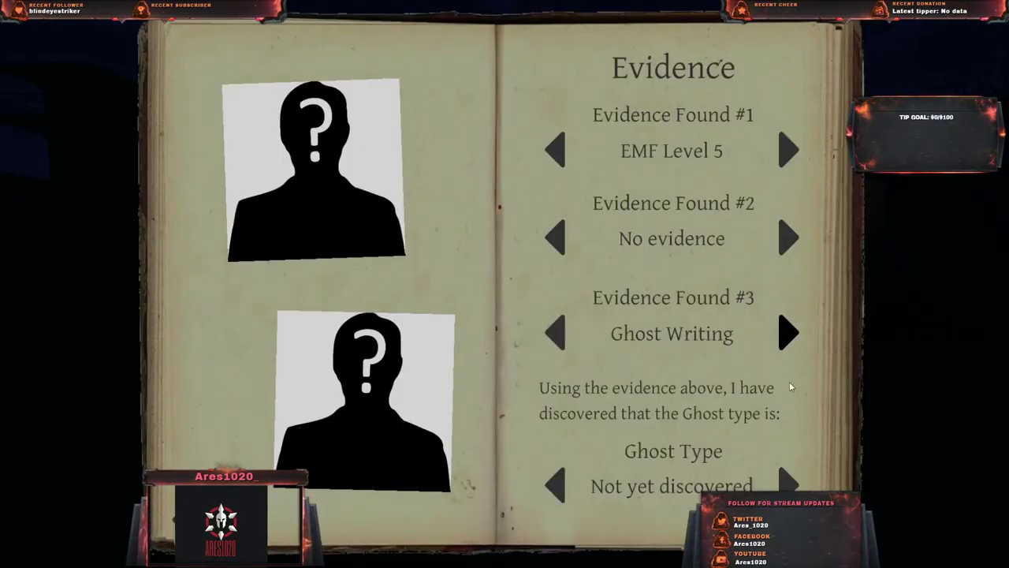
key("j")
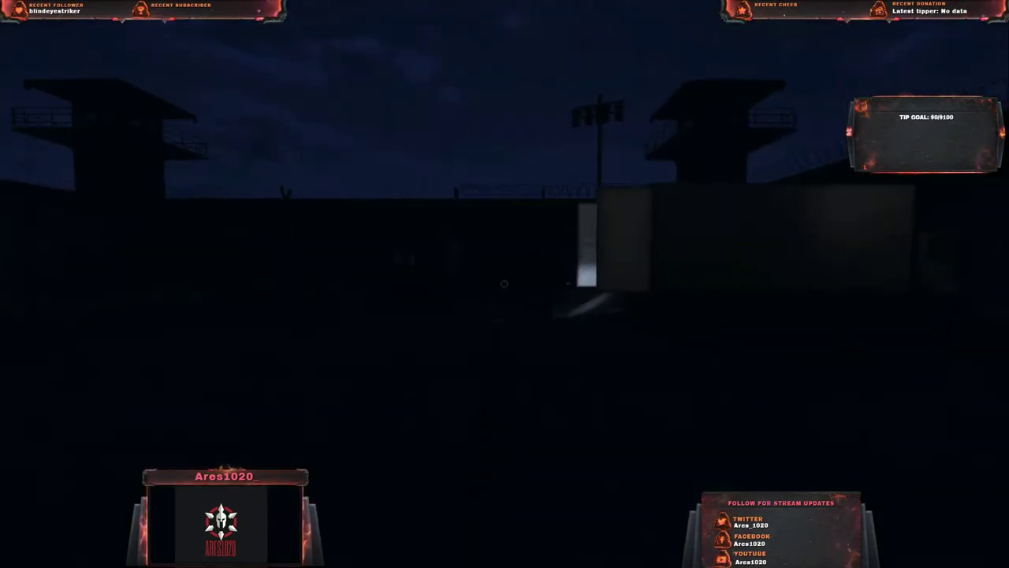
key("w")
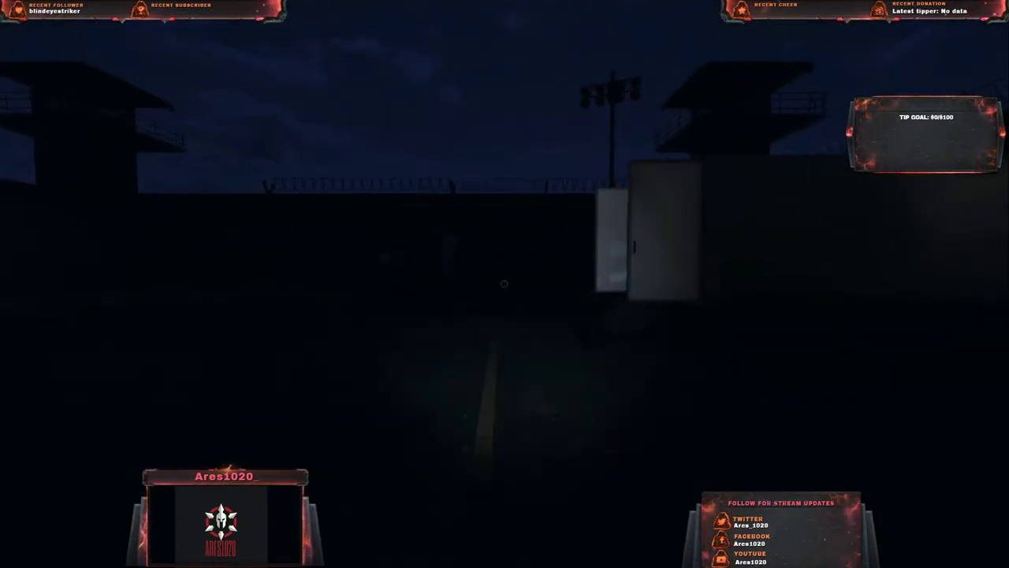
key("w")
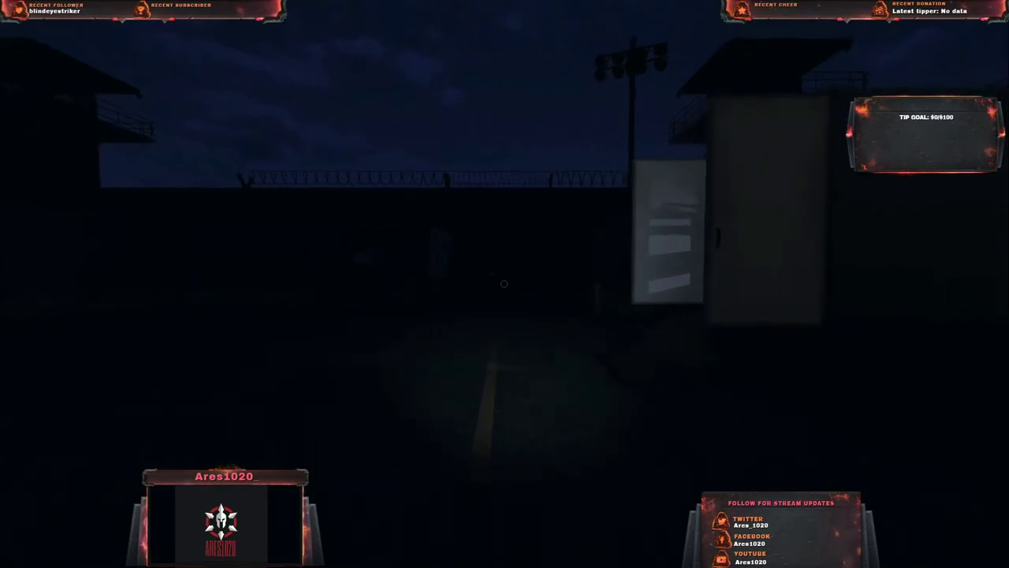
- Step into the truck and walk to the two teammates by the desk
key("w")
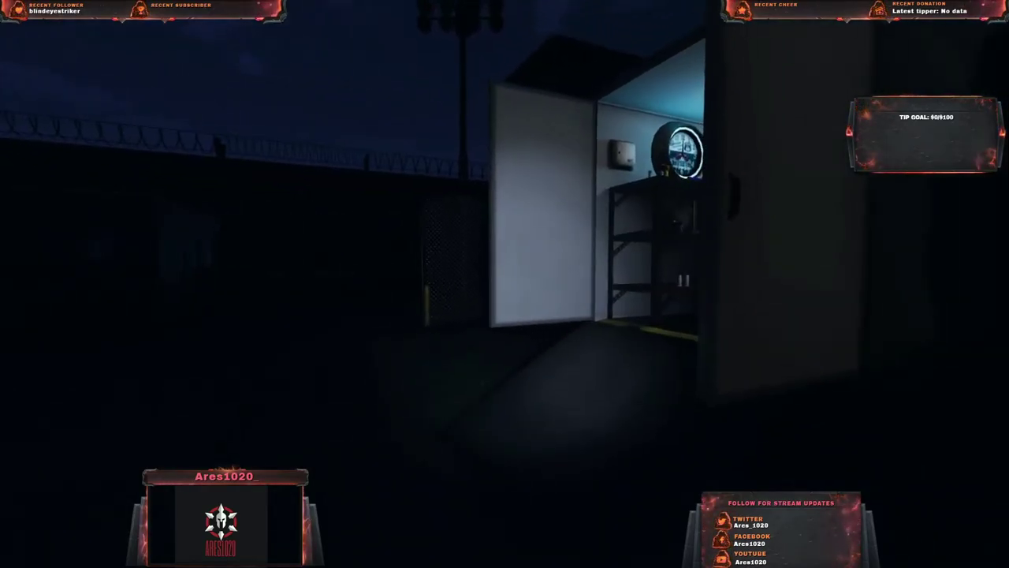
key("w")
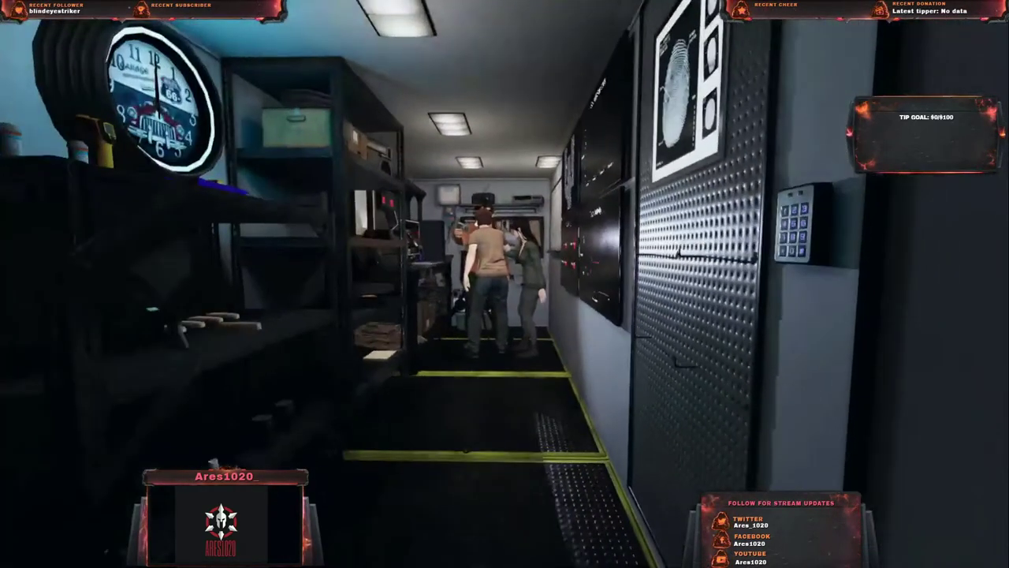
key("w")
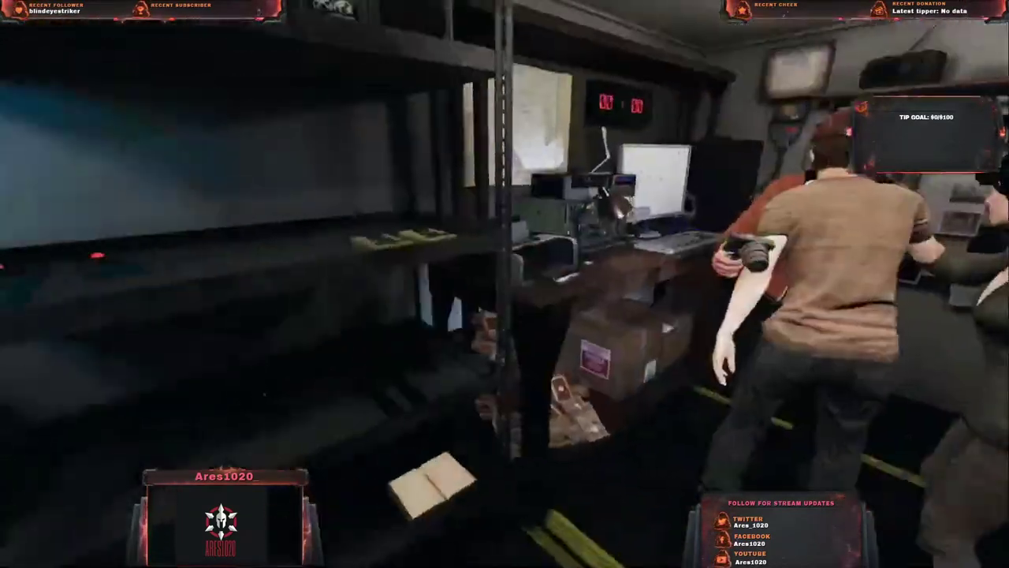
key("w")
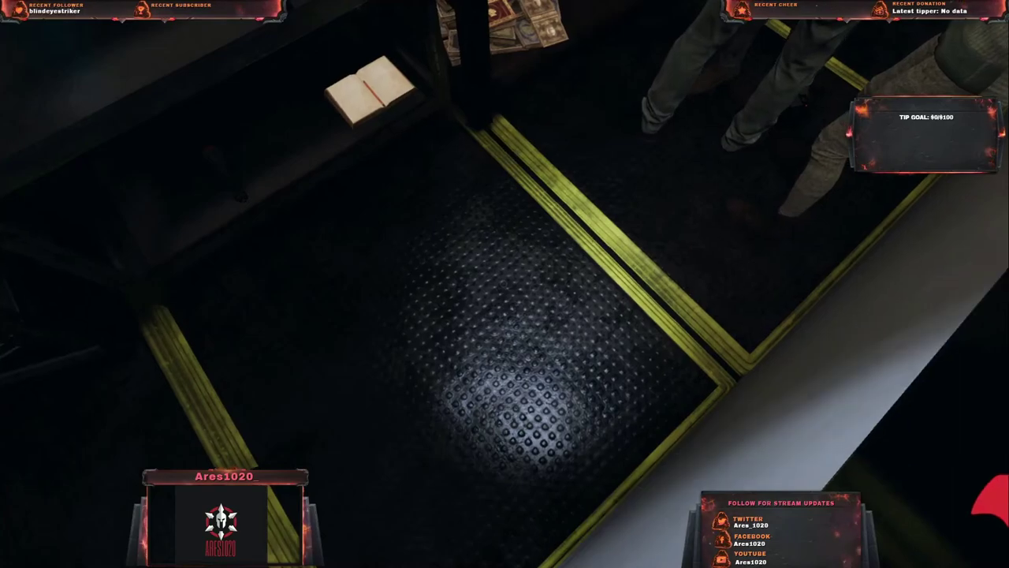
key("w")
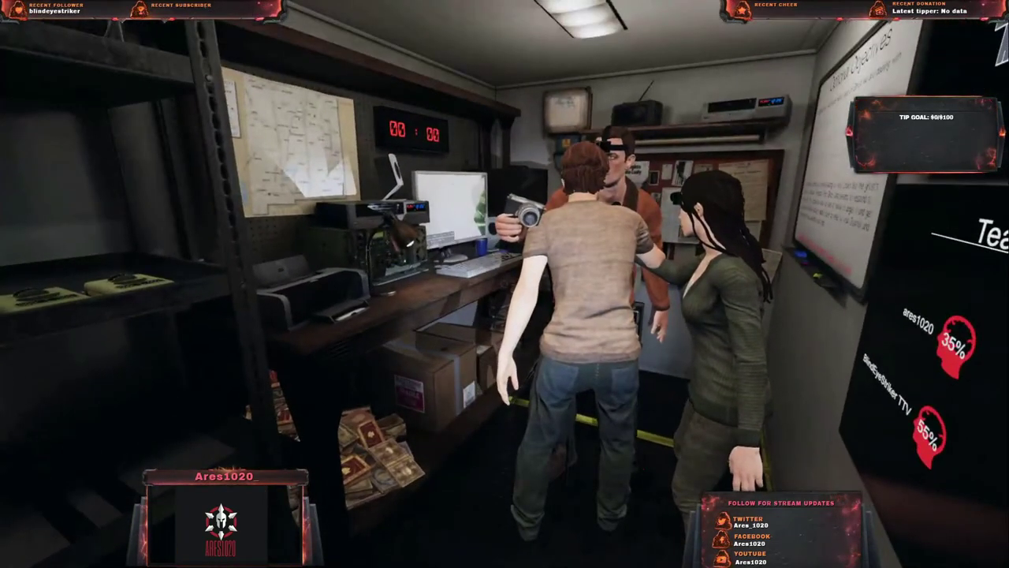
key("w")
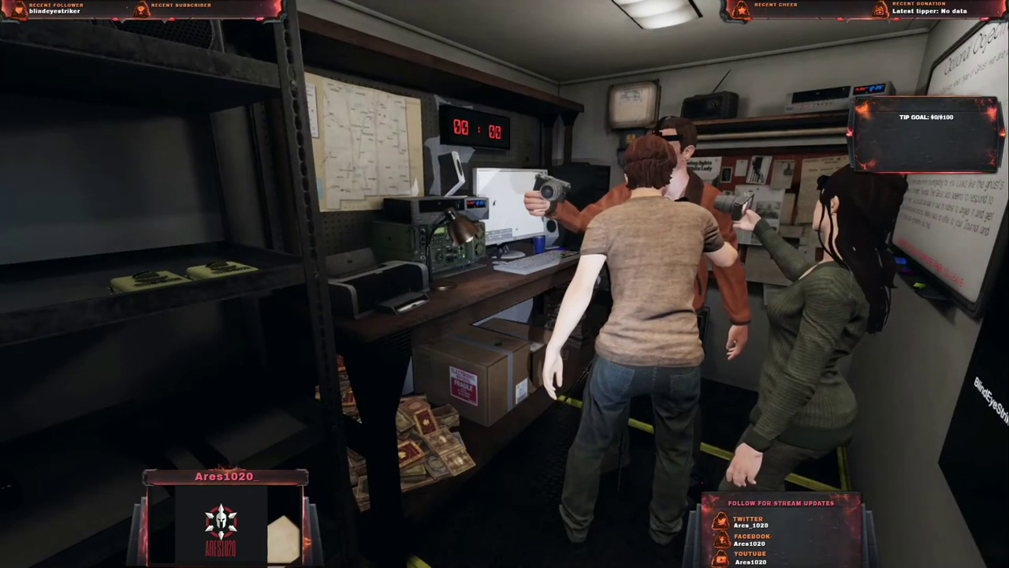